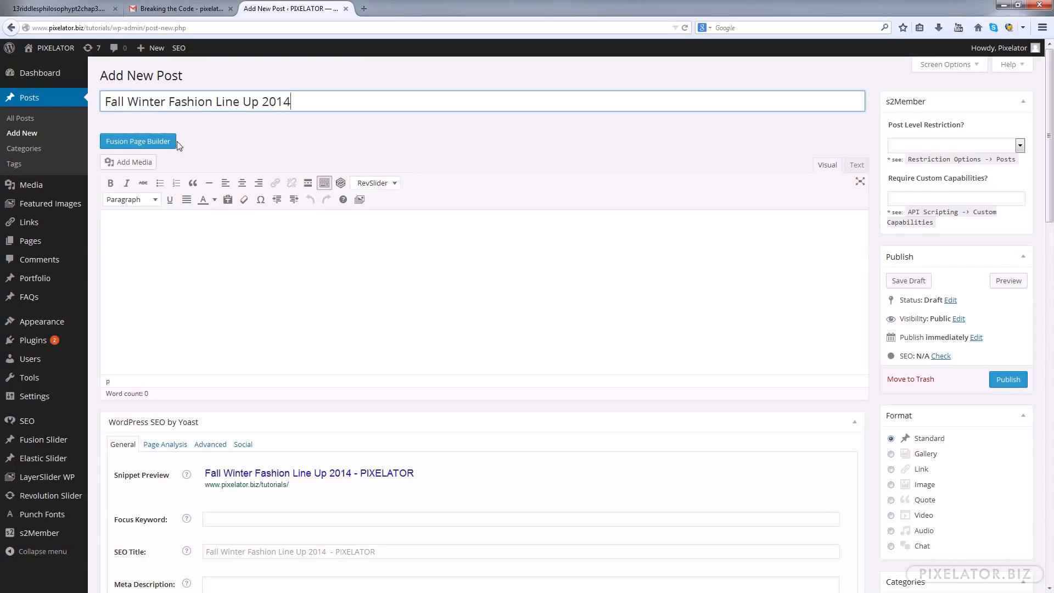
Shorten the post's permalink slug to fall-winter-fashion-2014
click(173, 246)
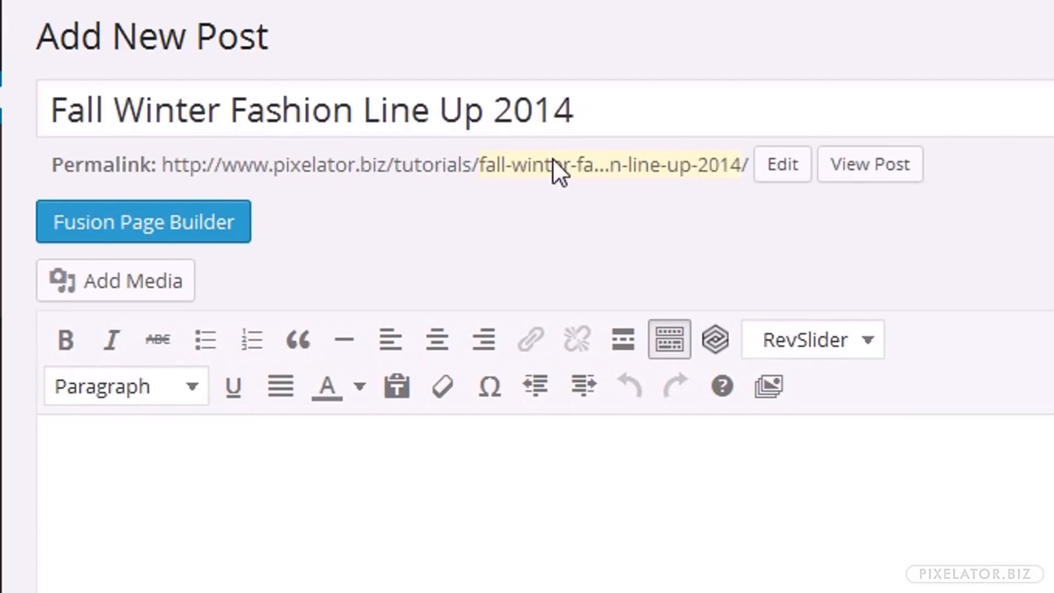
click(781, 165)
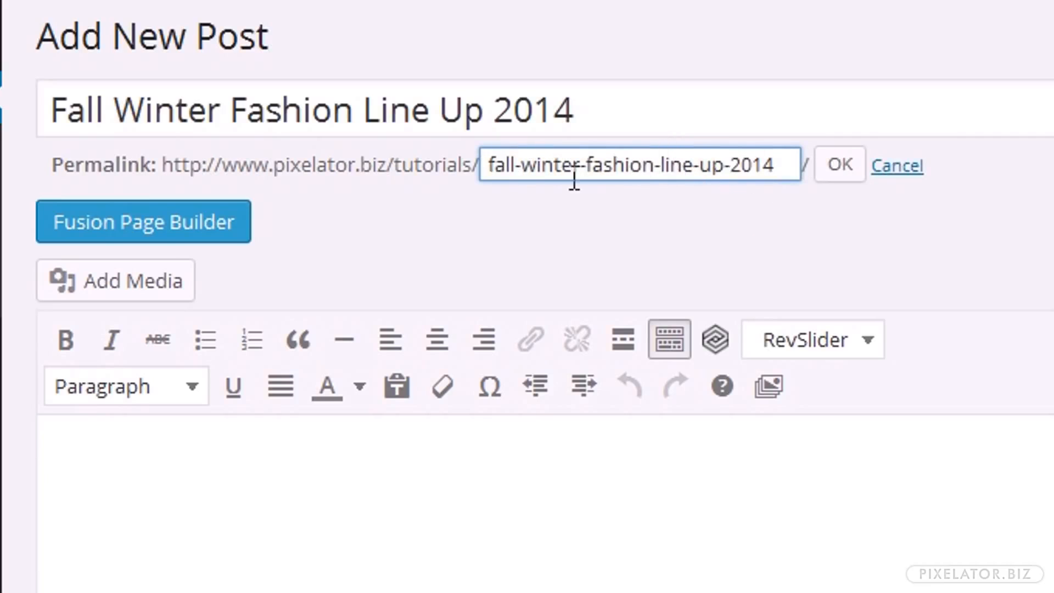
key(BackSpace)
key(BackSpace)
key(BackSpace)
key(BackSpace)
key(BackSpace)
key(Delete)
key(Delete)
key(Delete)
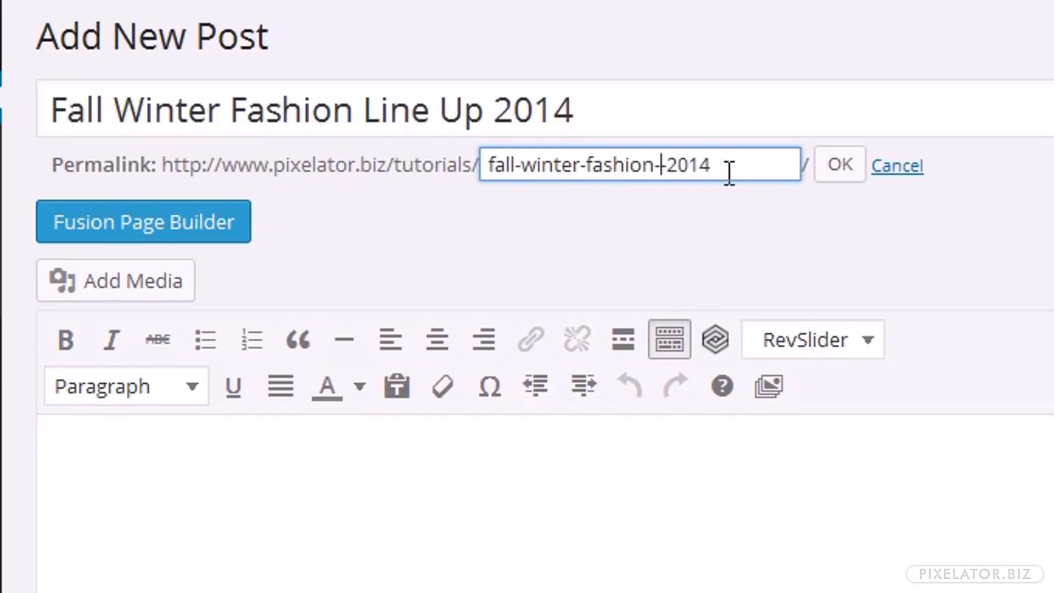
click(845, 176)
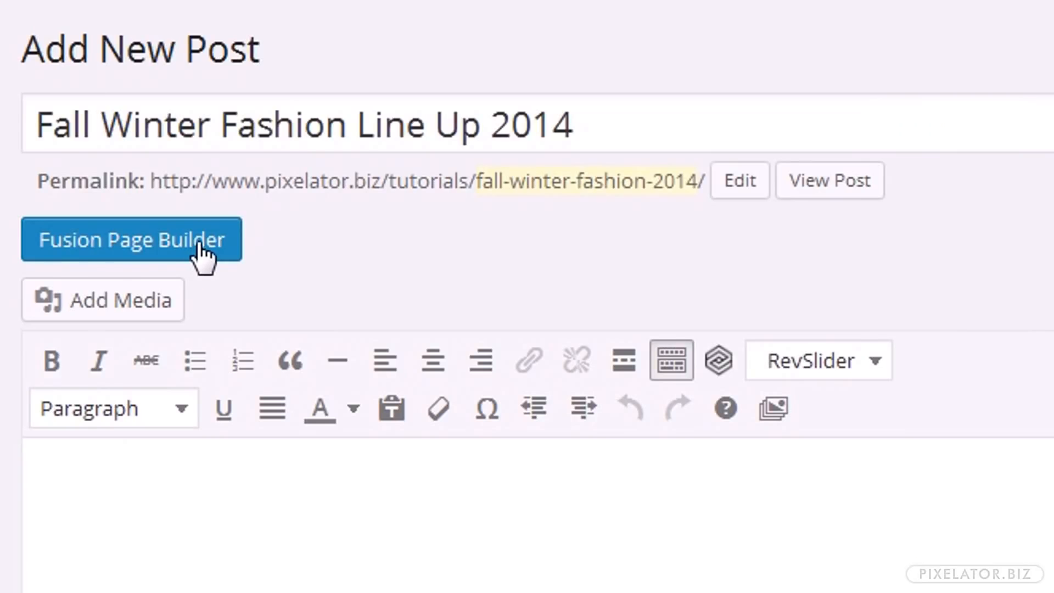
Switch to the Fusion Page Builder and build a full width container holding a 1/4 column beside a 3/4 column
click(200, 245)
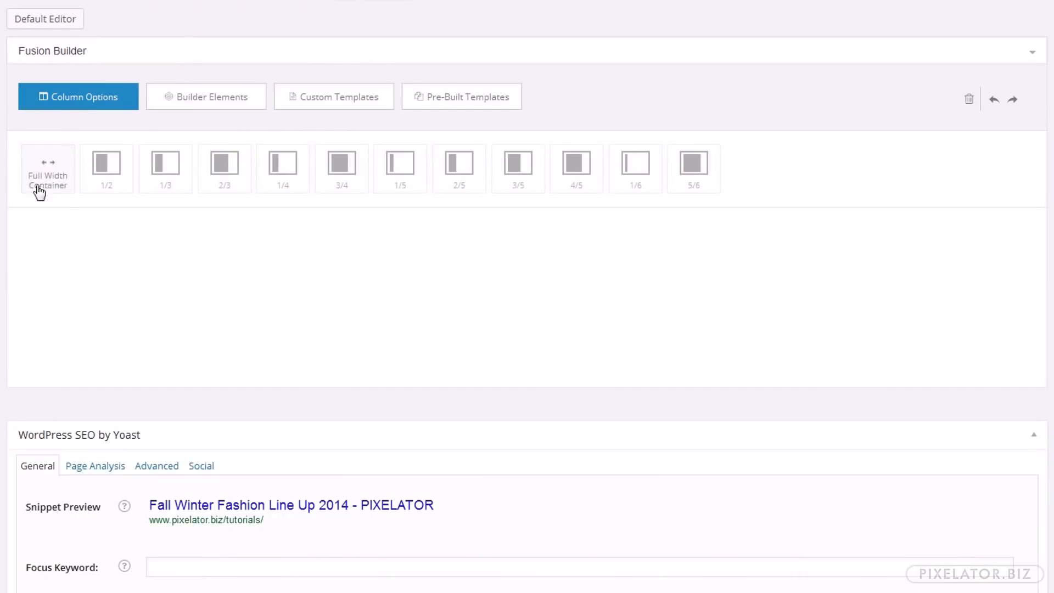
click(66, 165)
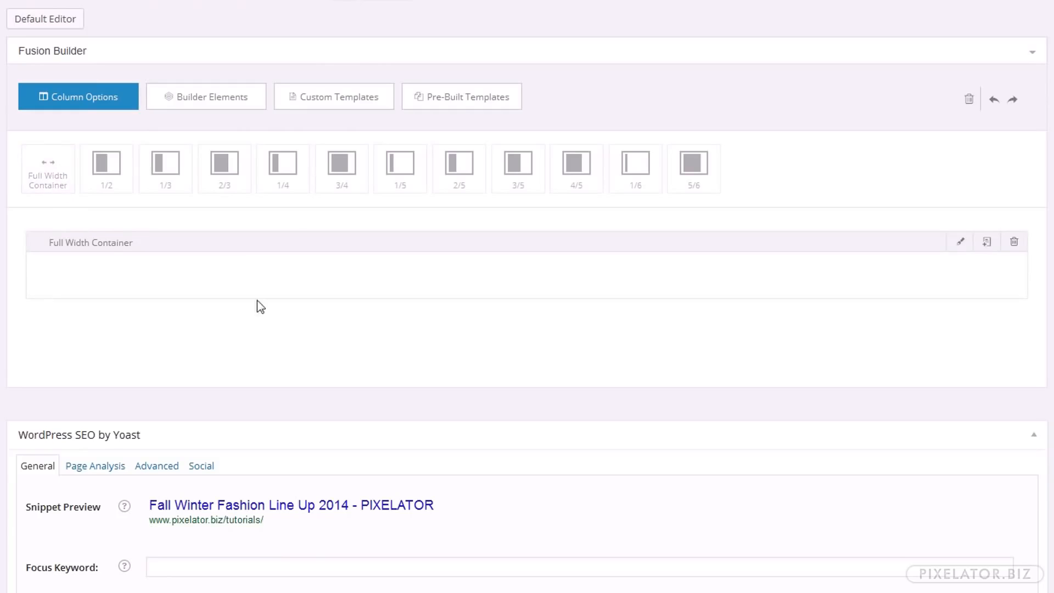
click(290, 168)
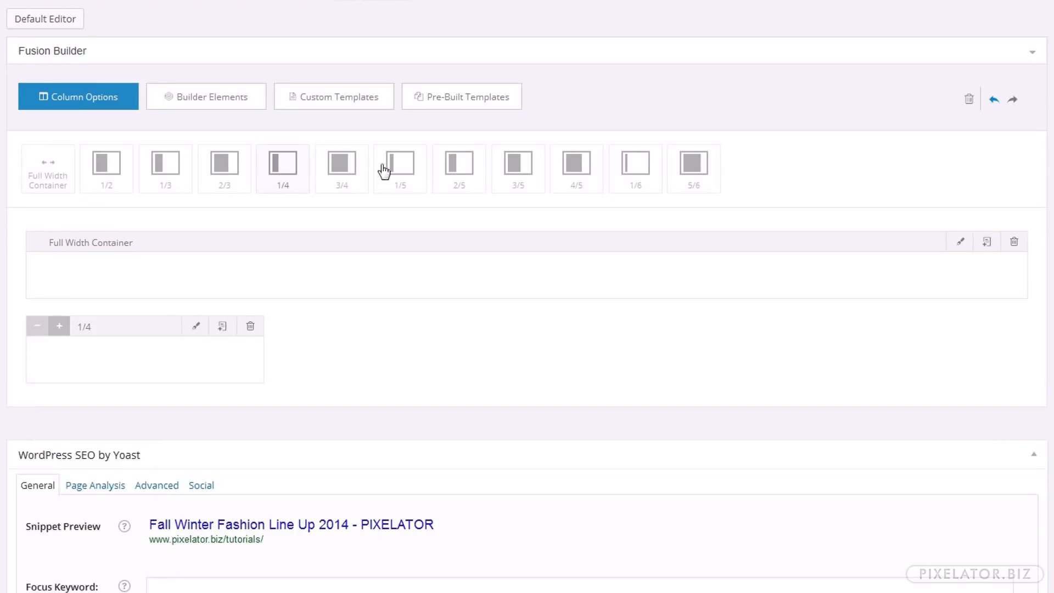
click(356, 180)
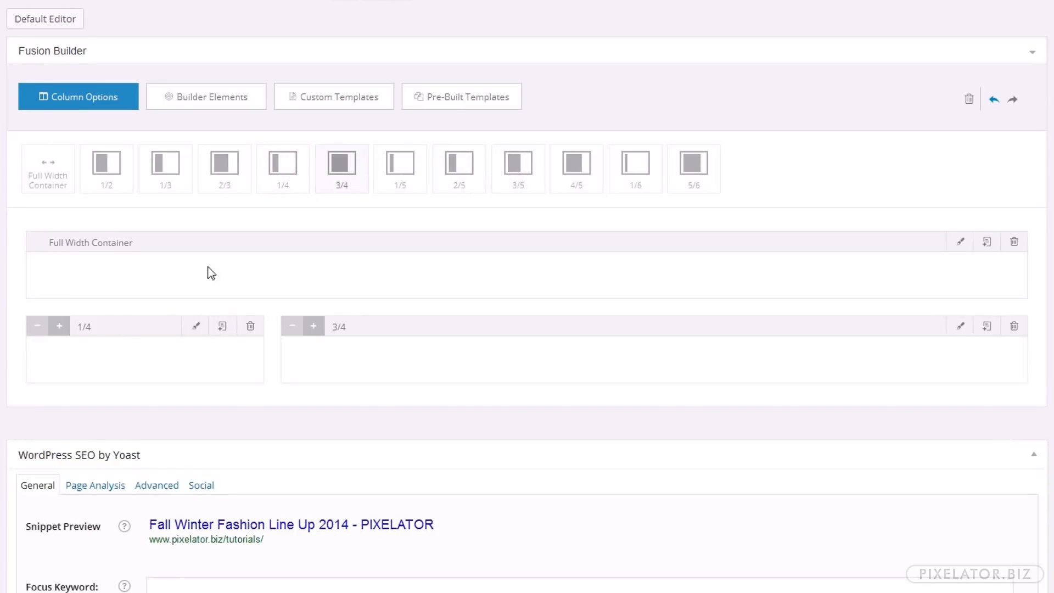
drag(117, 320, 125, 275)
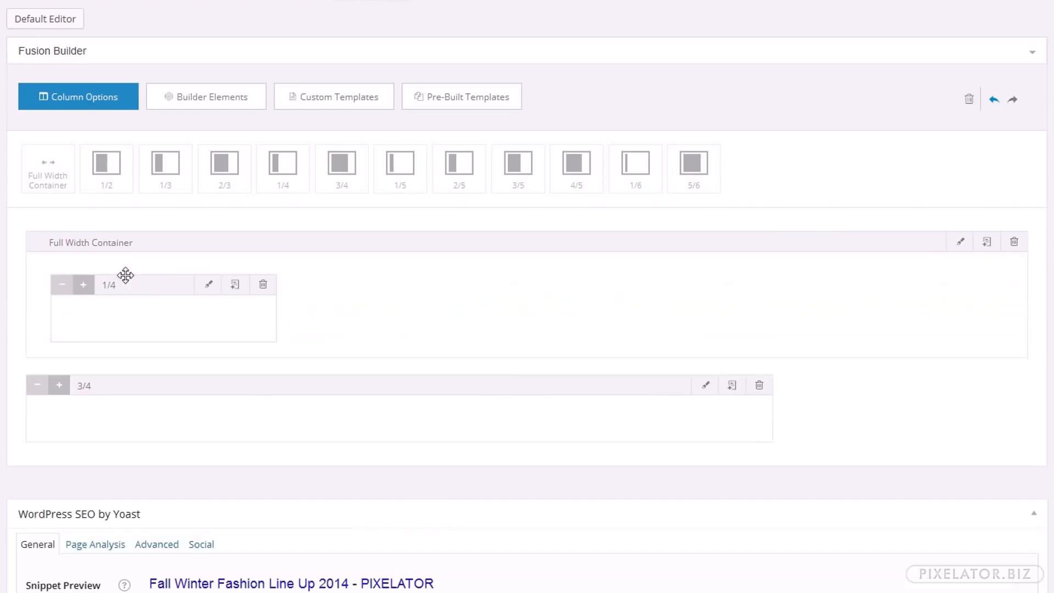
drag(468, 389, 500, 318)
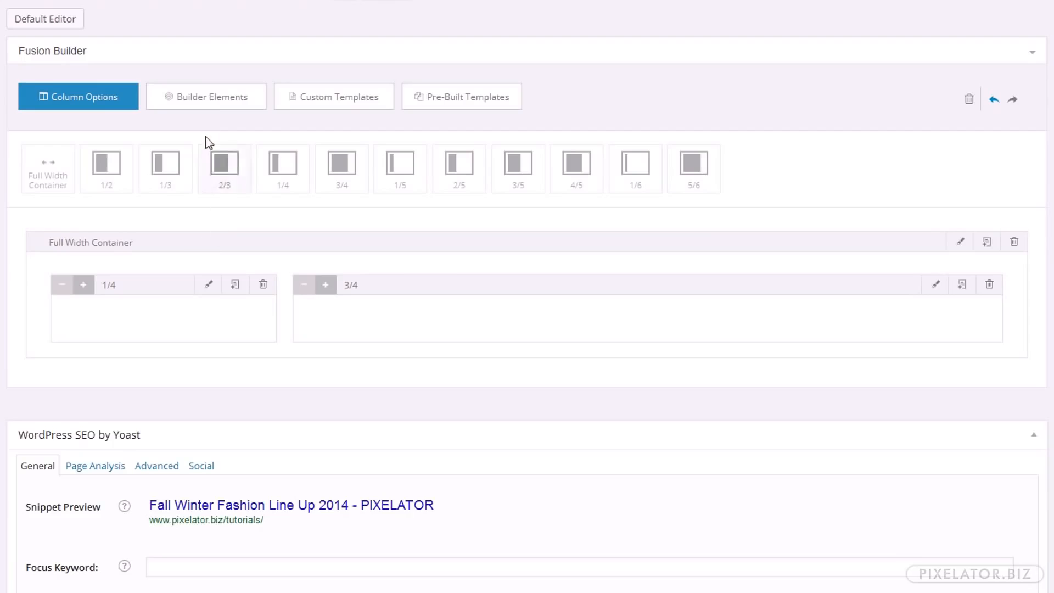
Add a Separator element inside the full width container, beneath the two columns
click(217, 100)
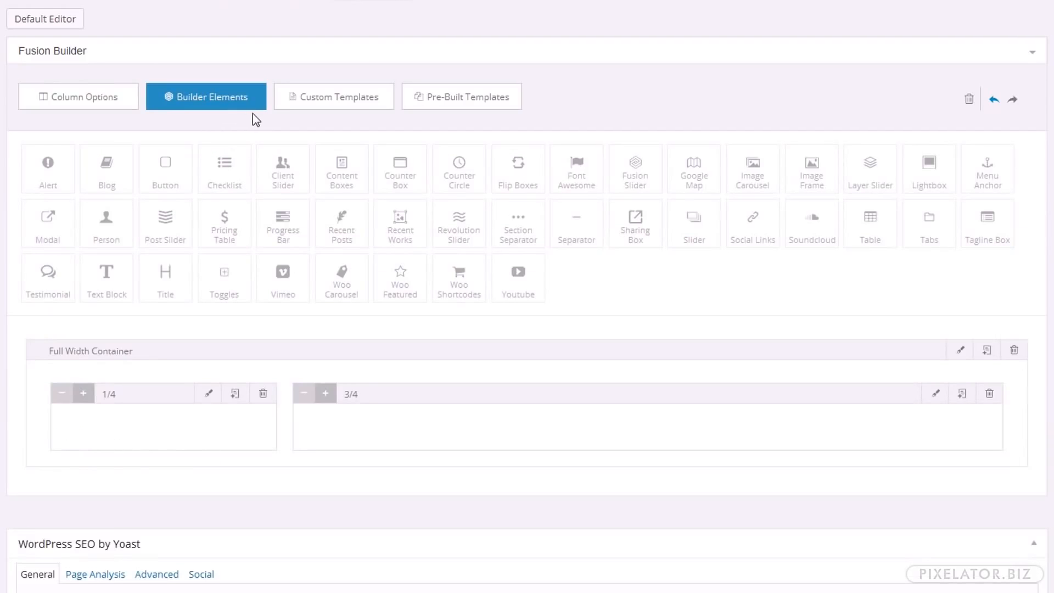
click(580, 234)
drag(528, 511, 497, 466)
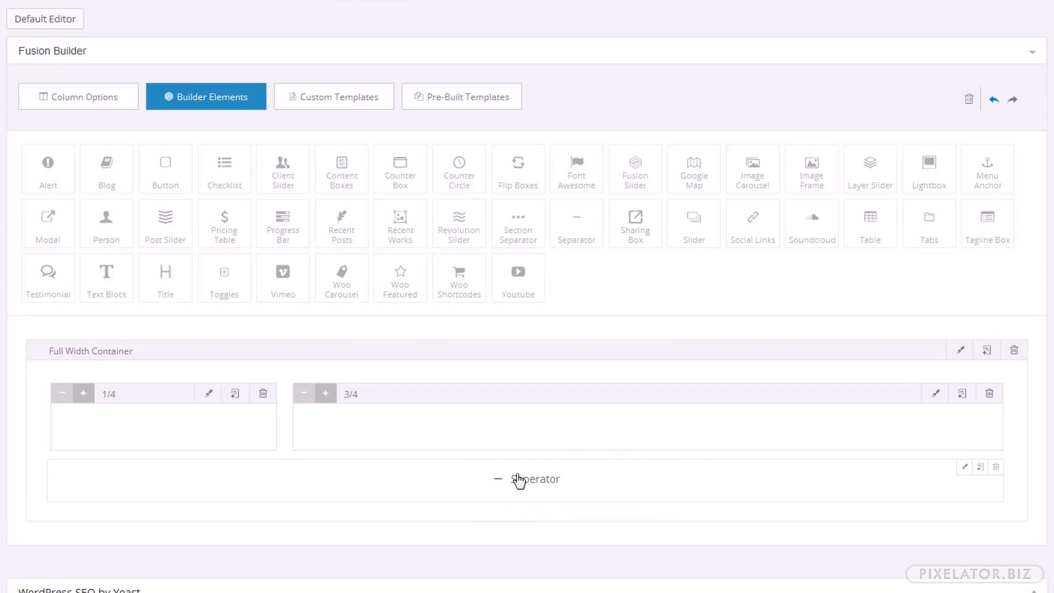
Set the separator's style to Single Border Solid and its top and bottom margins to 10 pixels
click(965, 469)
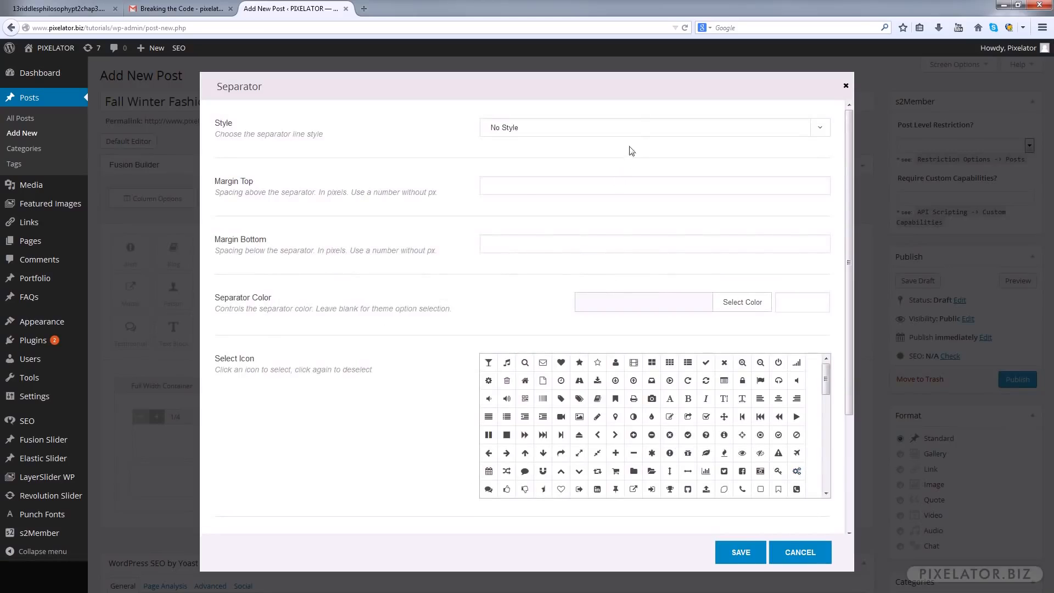
click(635, 128)
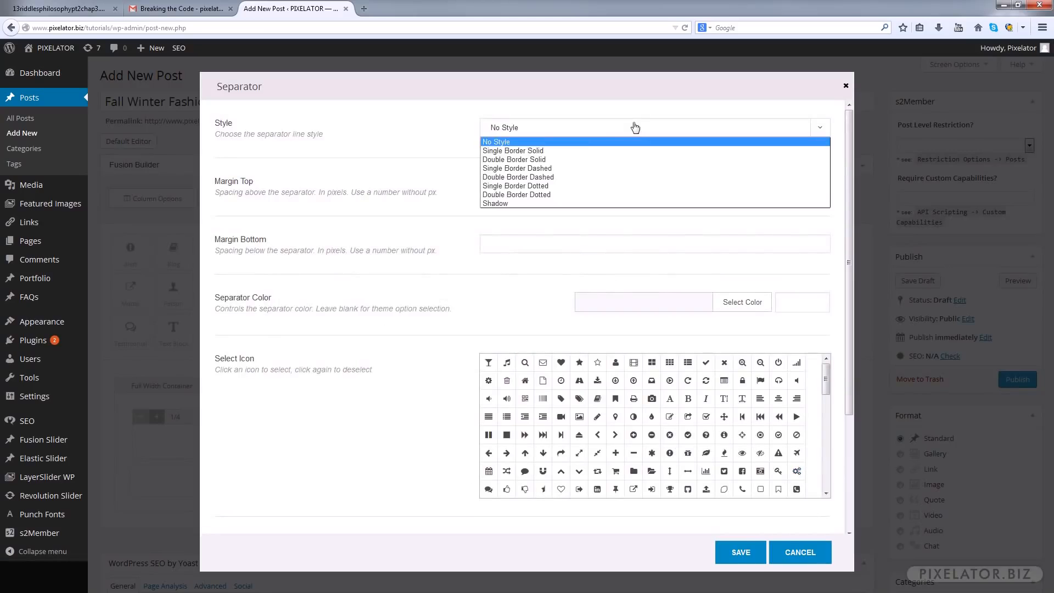
click(576, 152)
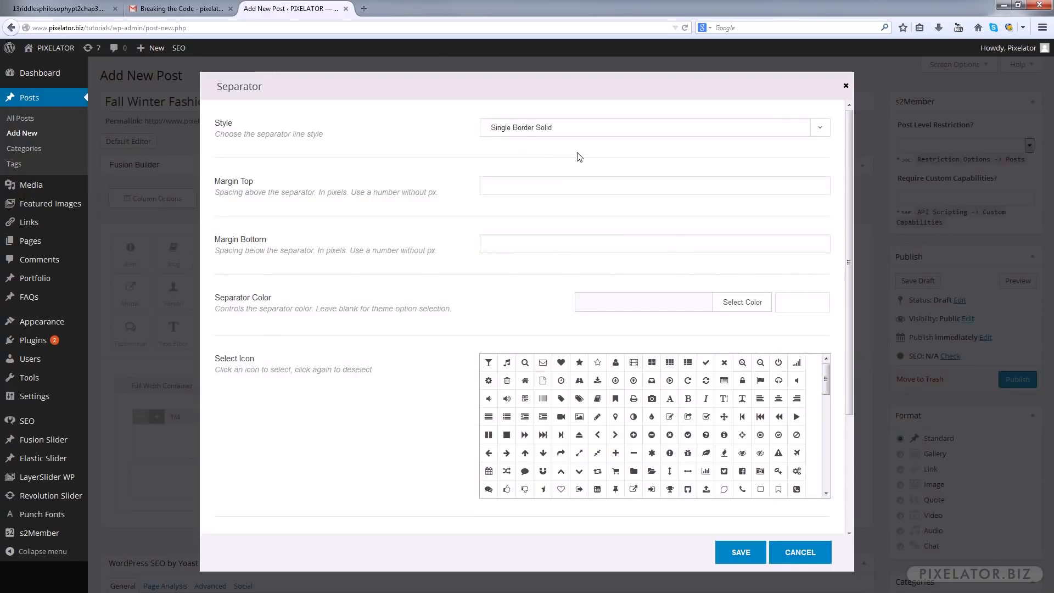
click(519, 186)
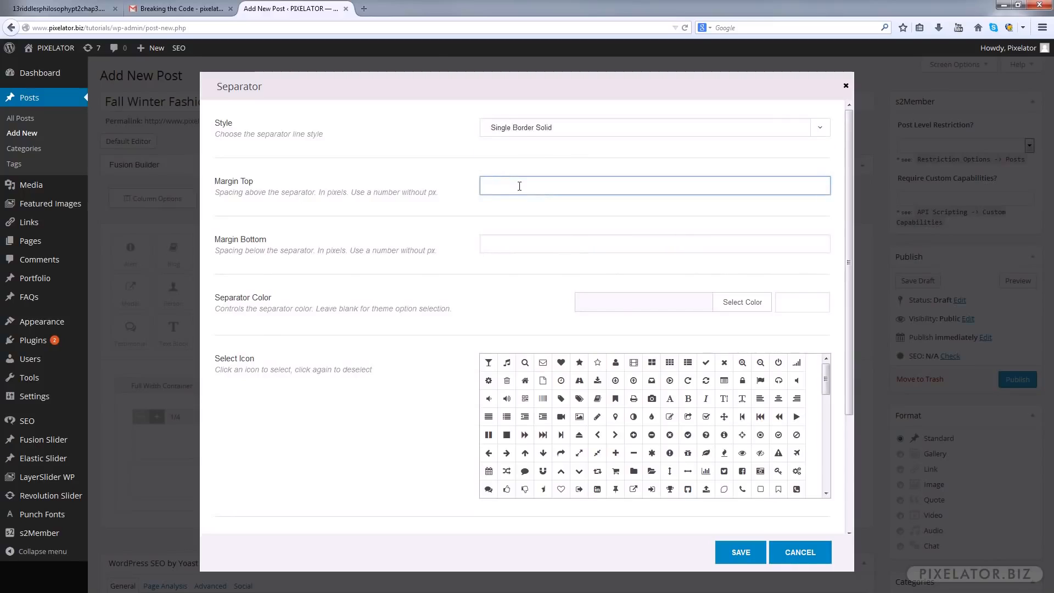
key(Tab)
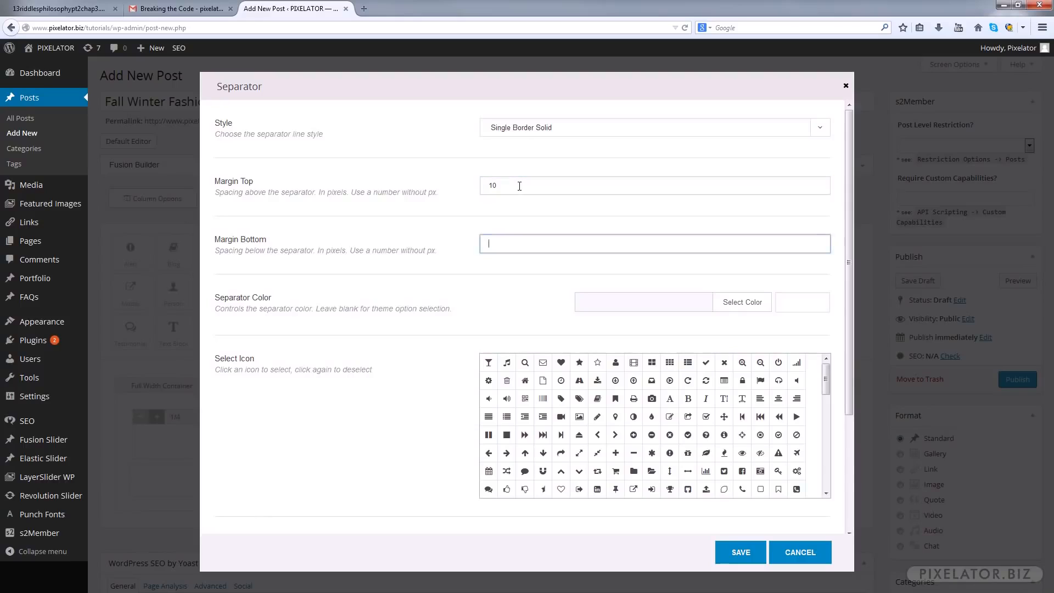
key(Tab)
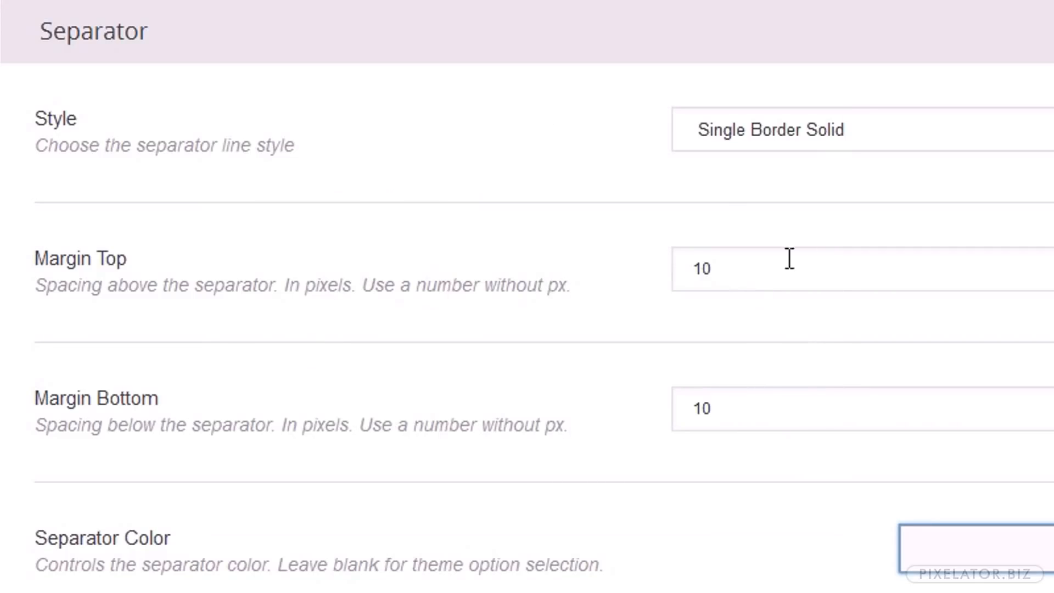
drag(385, 285, 571, 285)
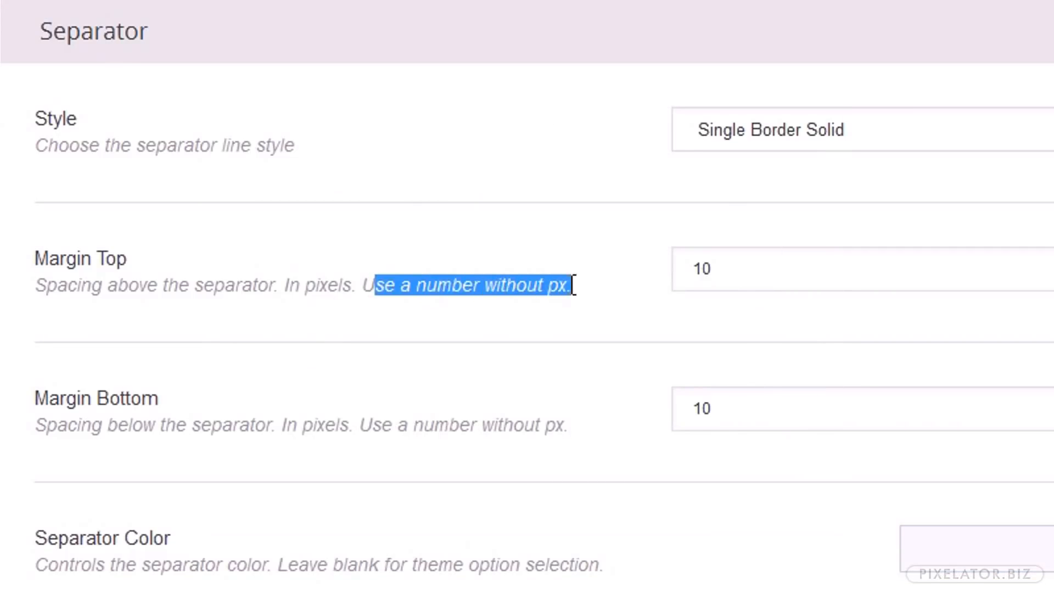
click(720, 272)
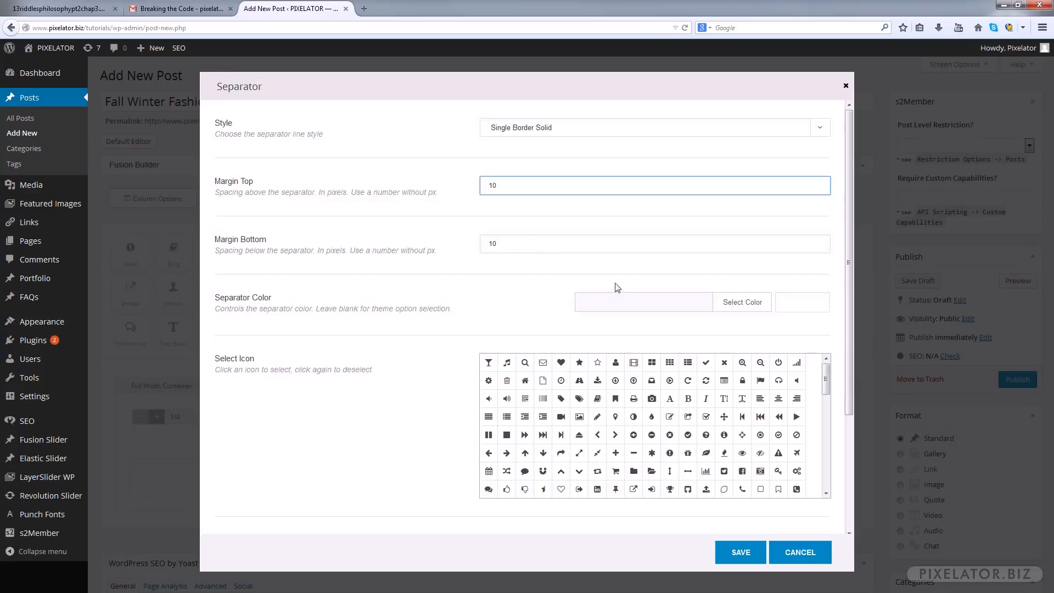
Set the separator's color to black (#000000) and its width to 50%, and save its settings
click(795, 301)
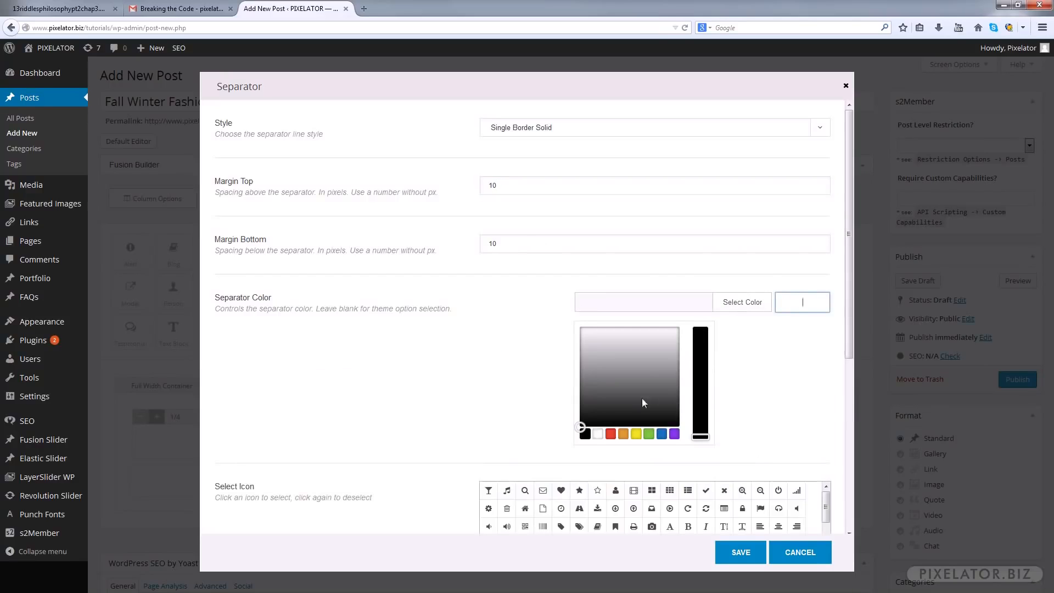
click(586, 434)
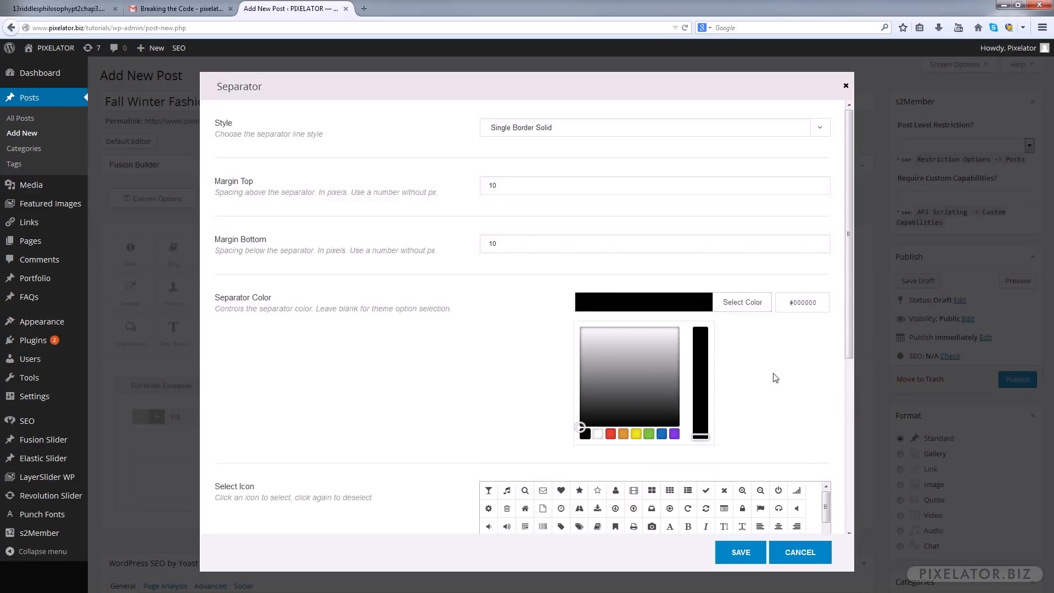
scroll(775, 378, down, 8)
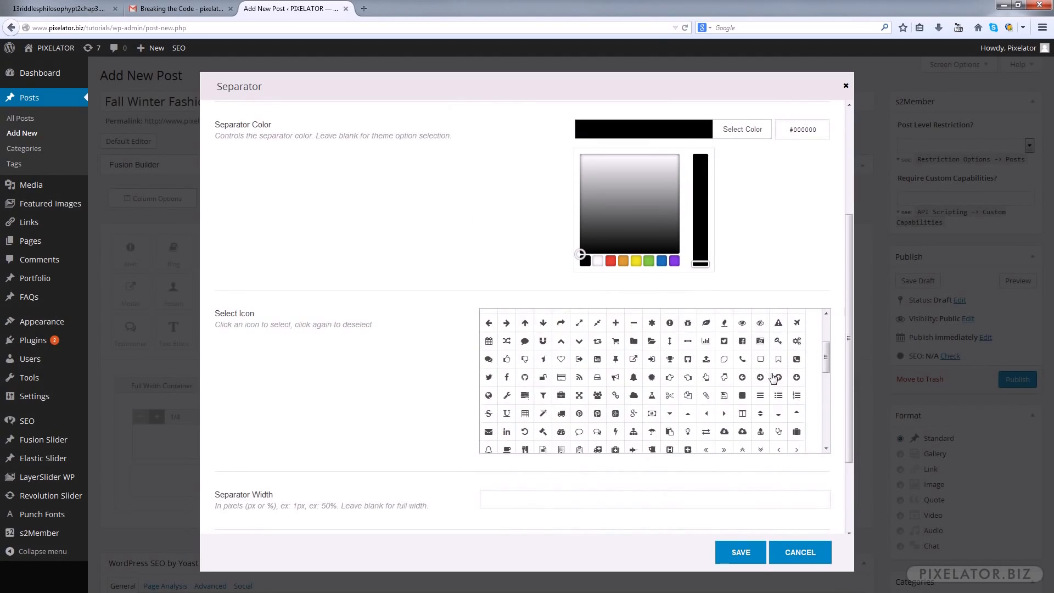
click(508, 500)
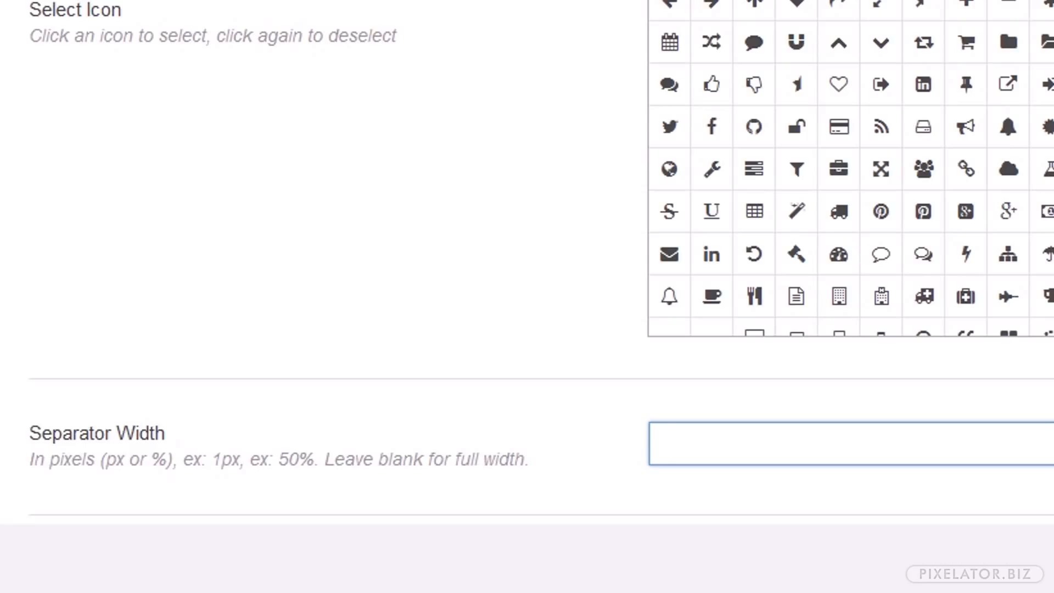
text(50%)
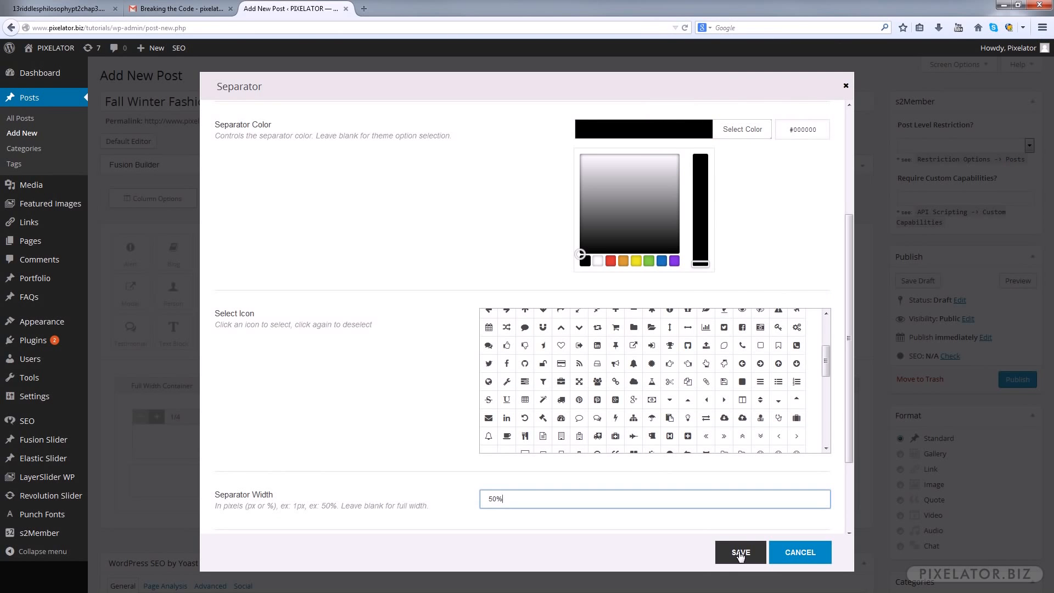
click(741, 553)
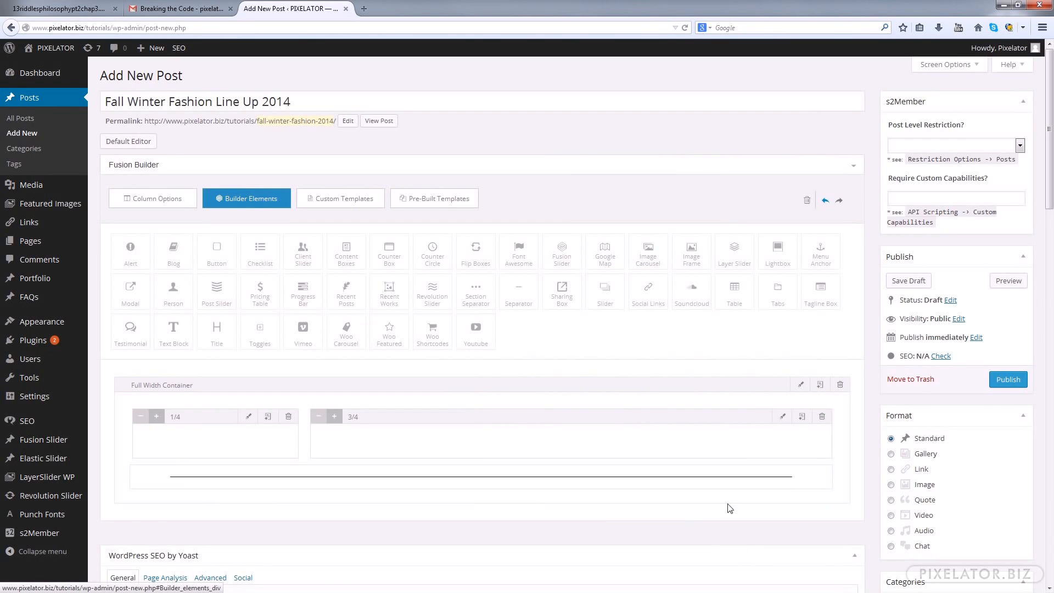
Duplicate the separator twice within the full width container
scroll(758, 413, down, 5)
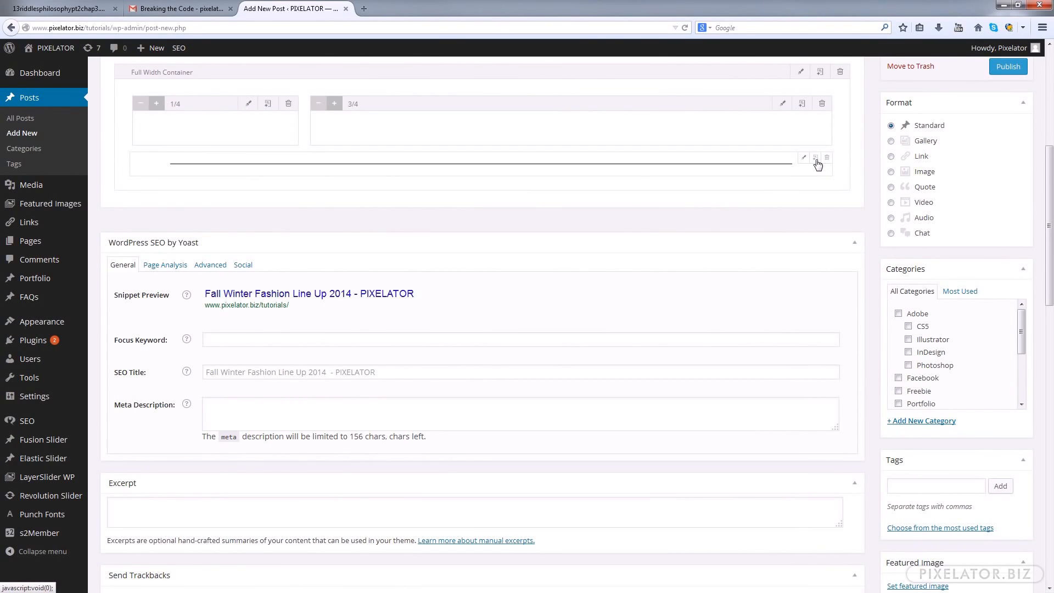
click(816, 159)
click(816, 159)
scroll(769, 227, up, 3)
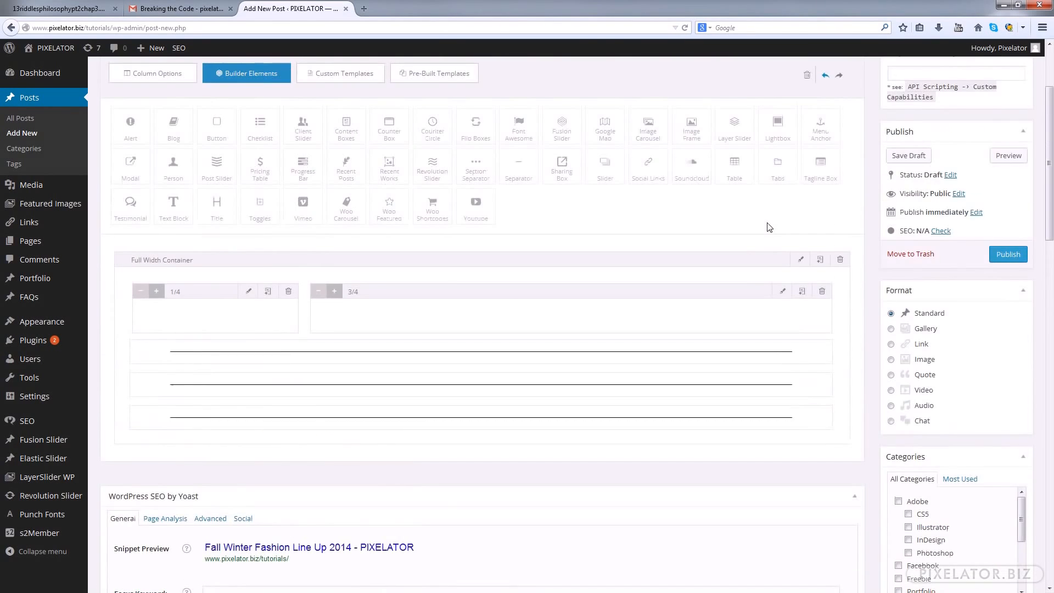
Add a 1/4 column followed by a 3/4 column beneath each of the three separators in the container
click(168, 78)
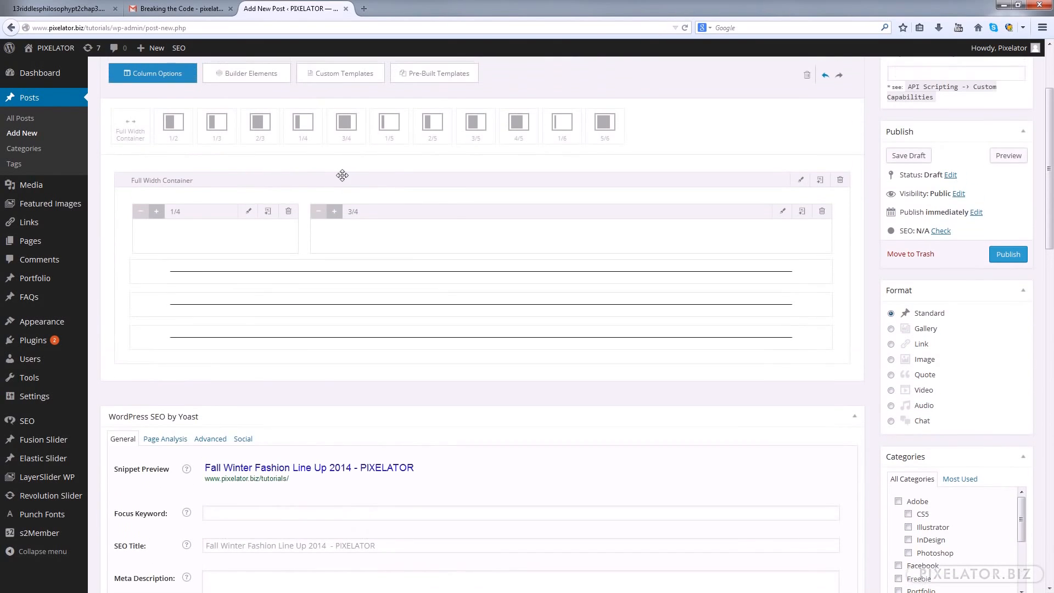
drag(303, 124, 212, 292)
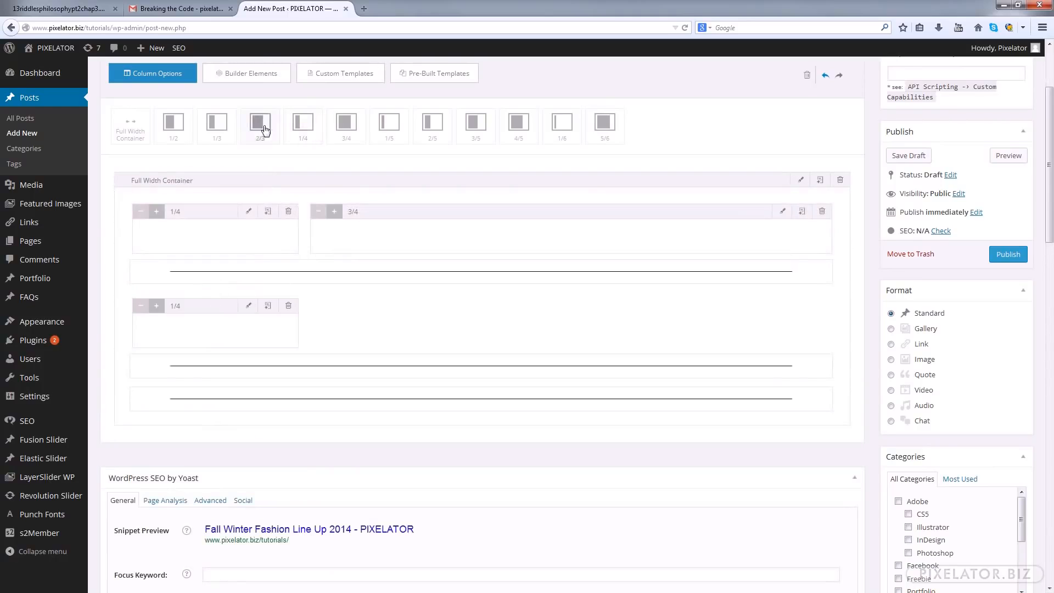
drag(346, 124, 315, 314)
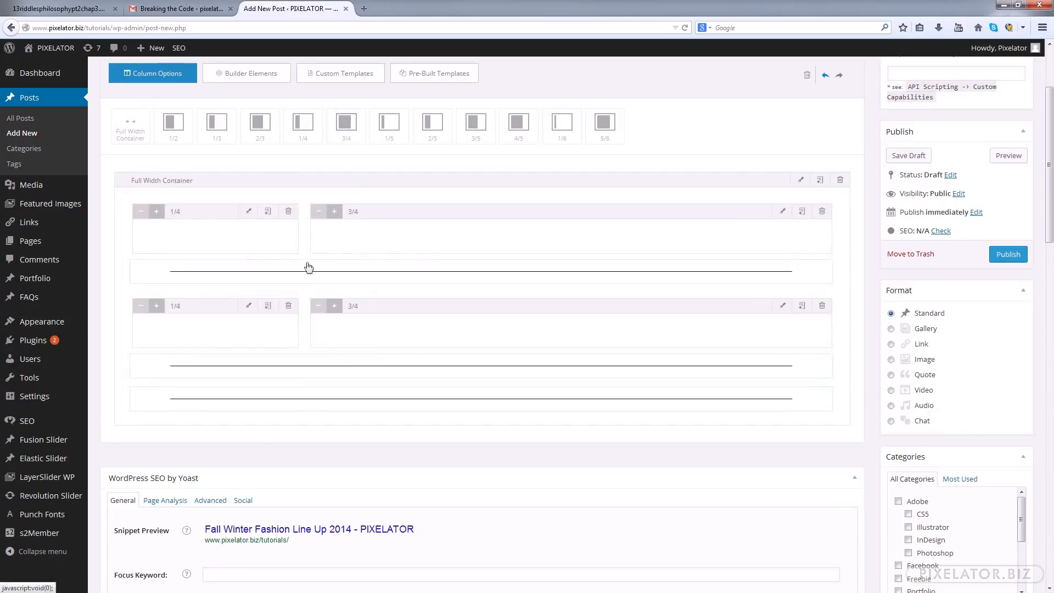
drag(303, 126, 230, 383)
drag(344, 123, 359, 412)
drag(303, 125, 230, 482)
drag(345, 123, 337, 500)
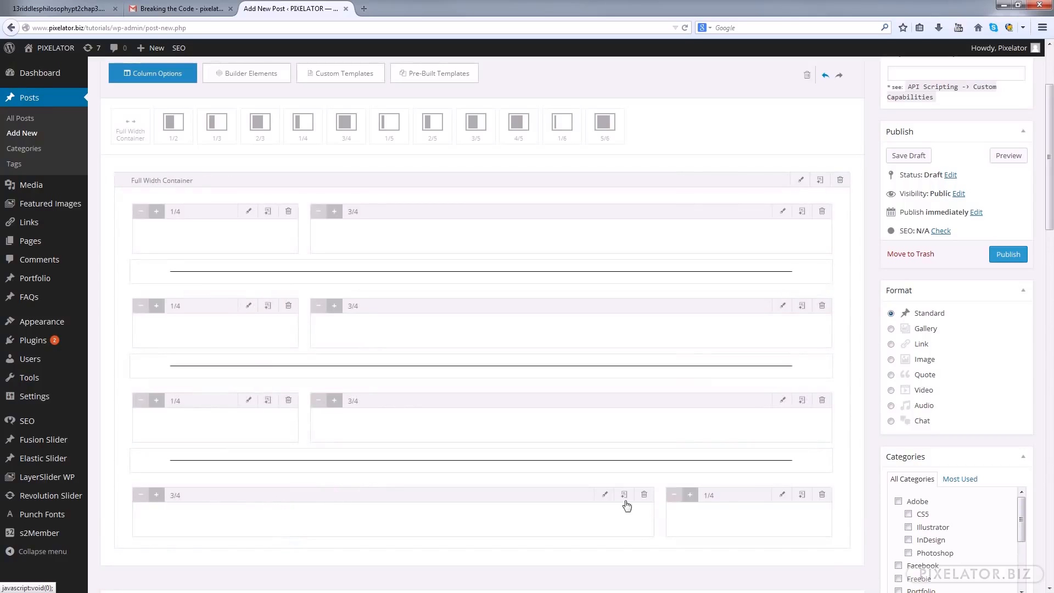
drag(730, 494, 137, 499)
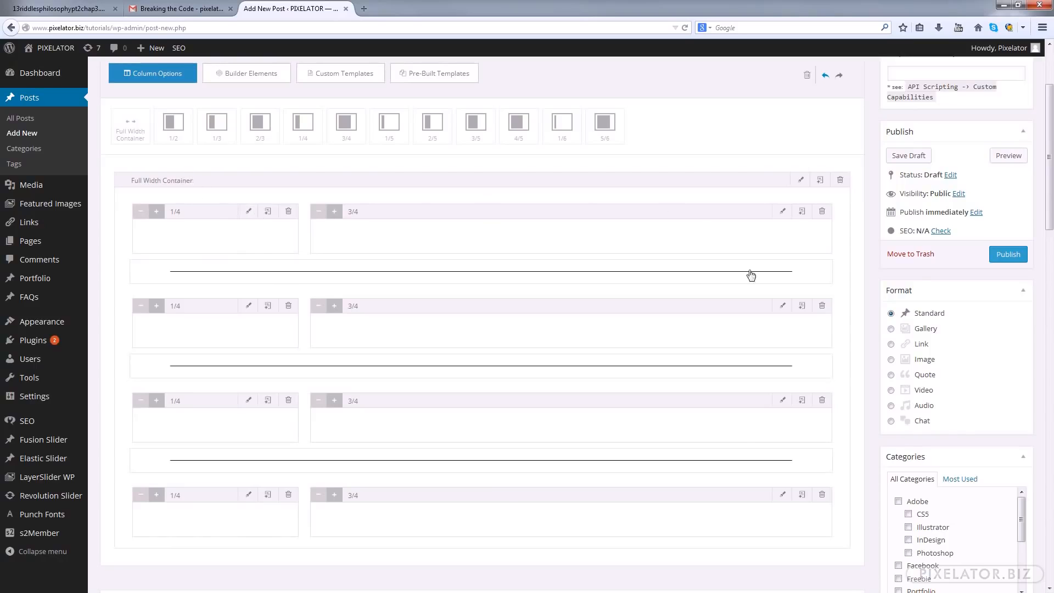
Check the Last Column setting of the first row's 1/4 and 3/4 columns
click(248, 212)
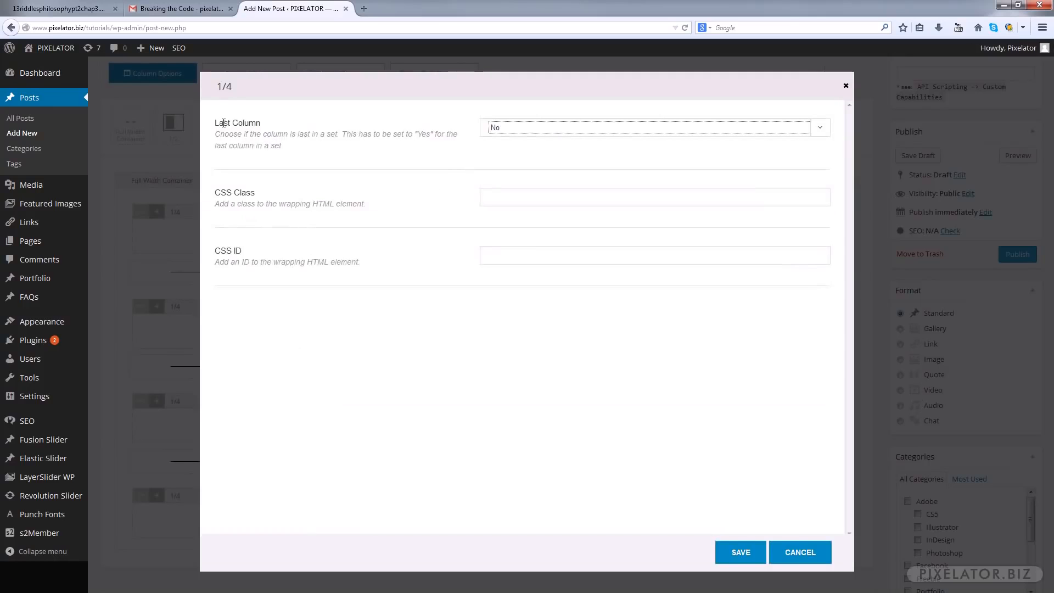
click(741, 552)
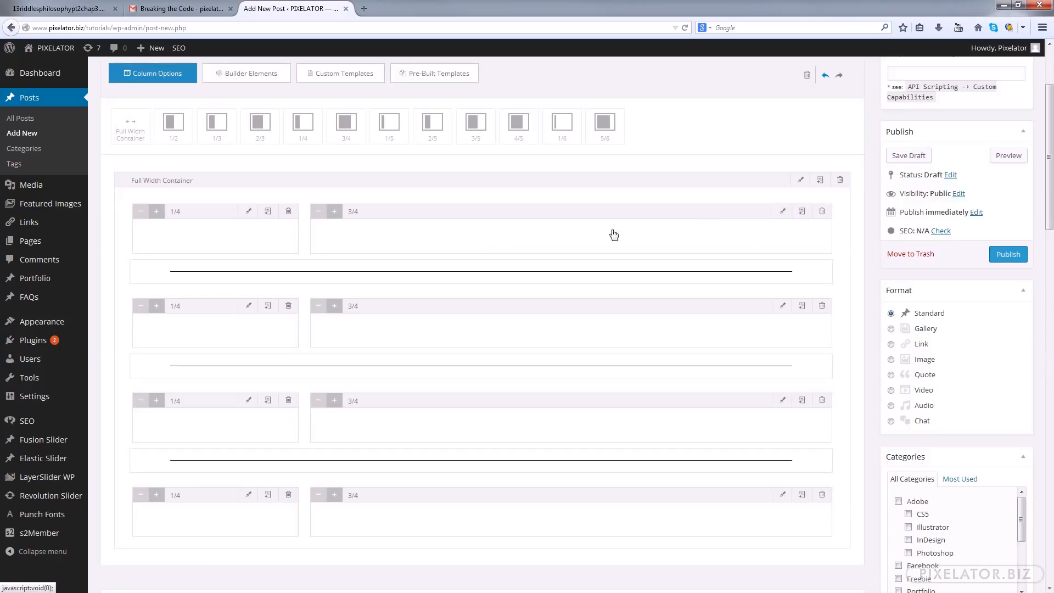
click(784, 212)
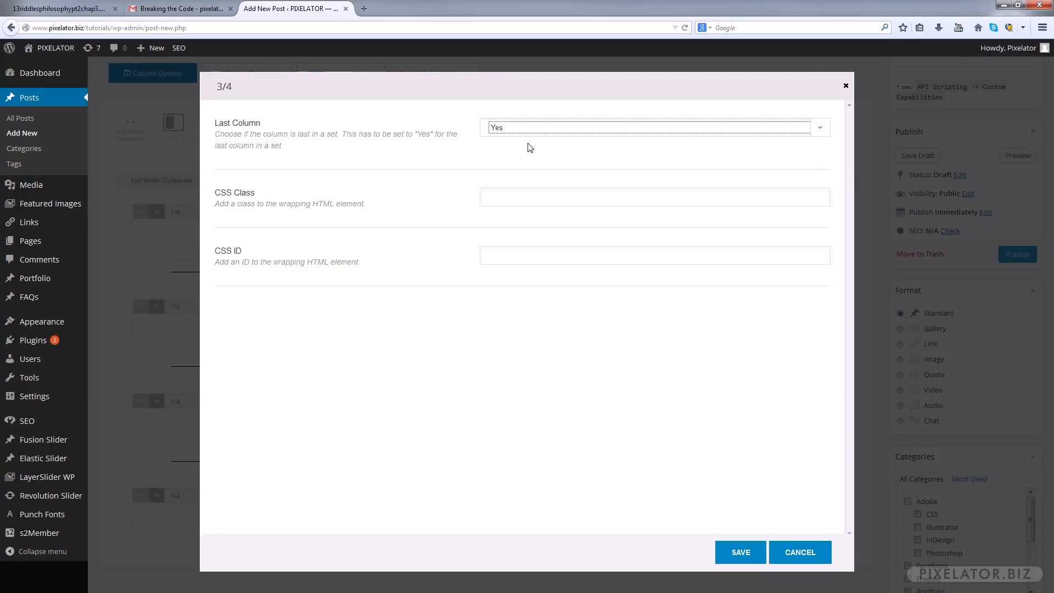
click(798, 552)
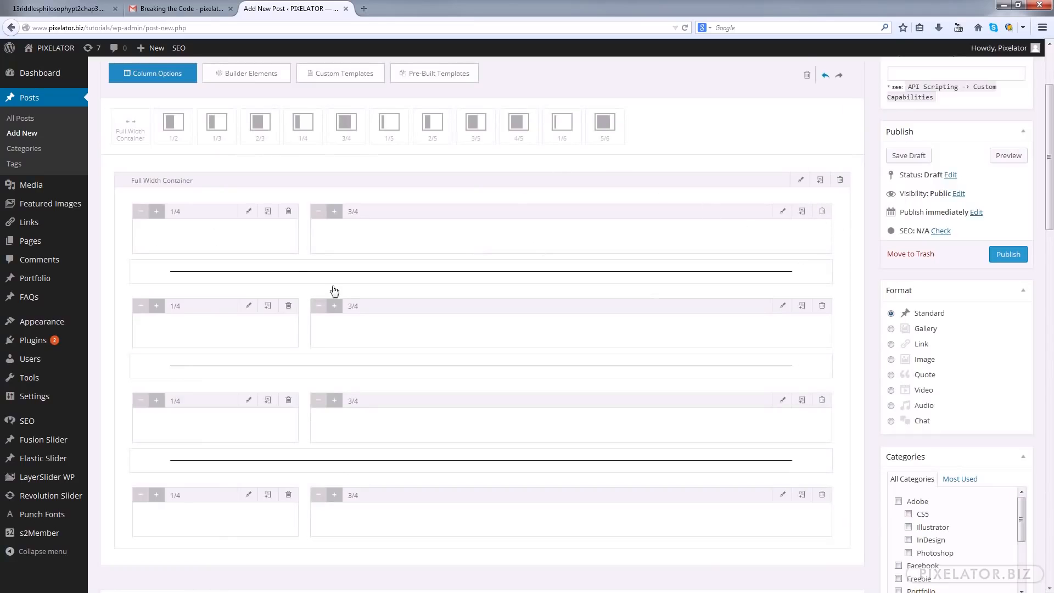
Check the Last Column setting of the second row's 1/4 and 3/4 columns
click(250, 308)
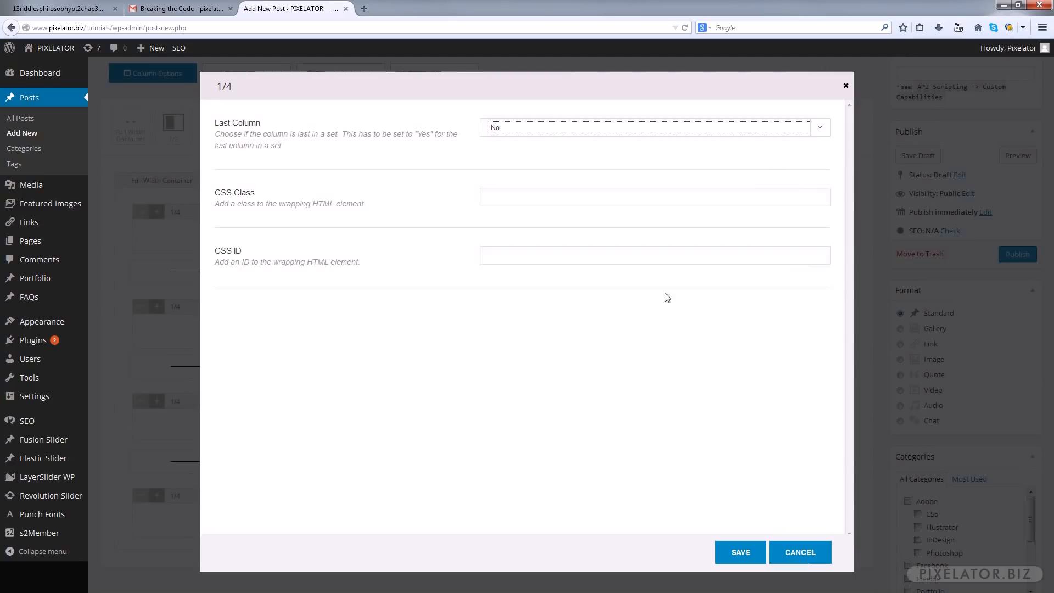
click(798, 551)
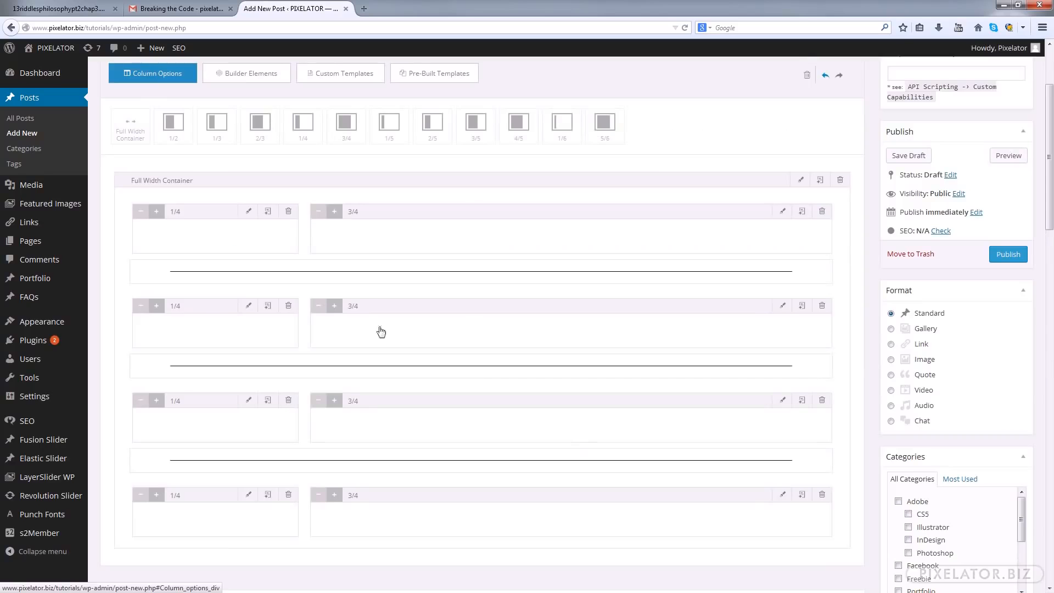
click(783, 307)
click(789, 552)
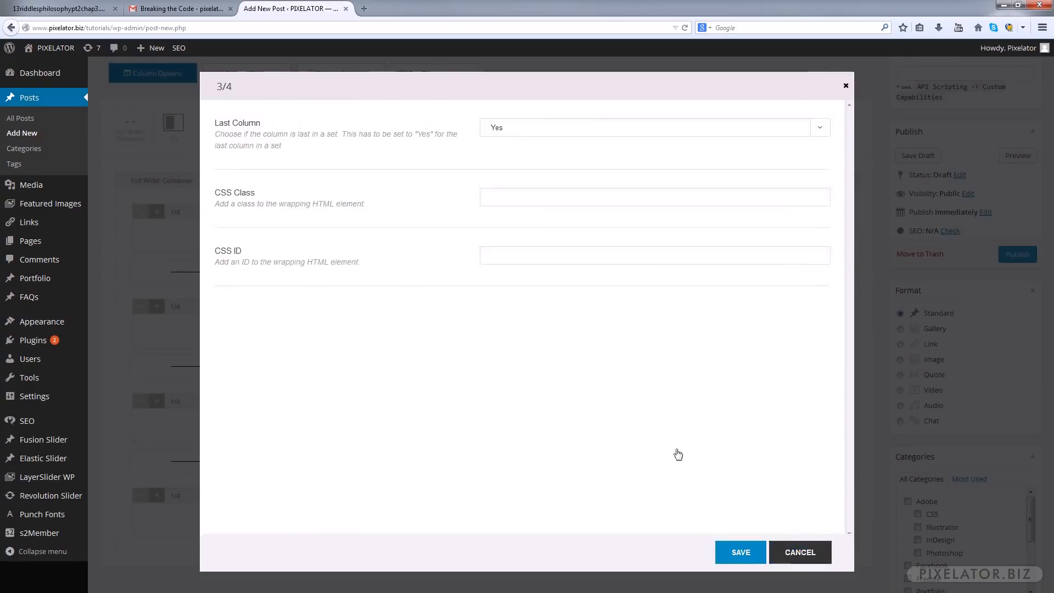
Add an Image Frame to the 1/4 column and a Text Block to the 3/4 column in each of the first two rows
scroll(475, 380, down, 1)
scroll(470, 379, down, 3)
scroll(468, 379, up, 6)
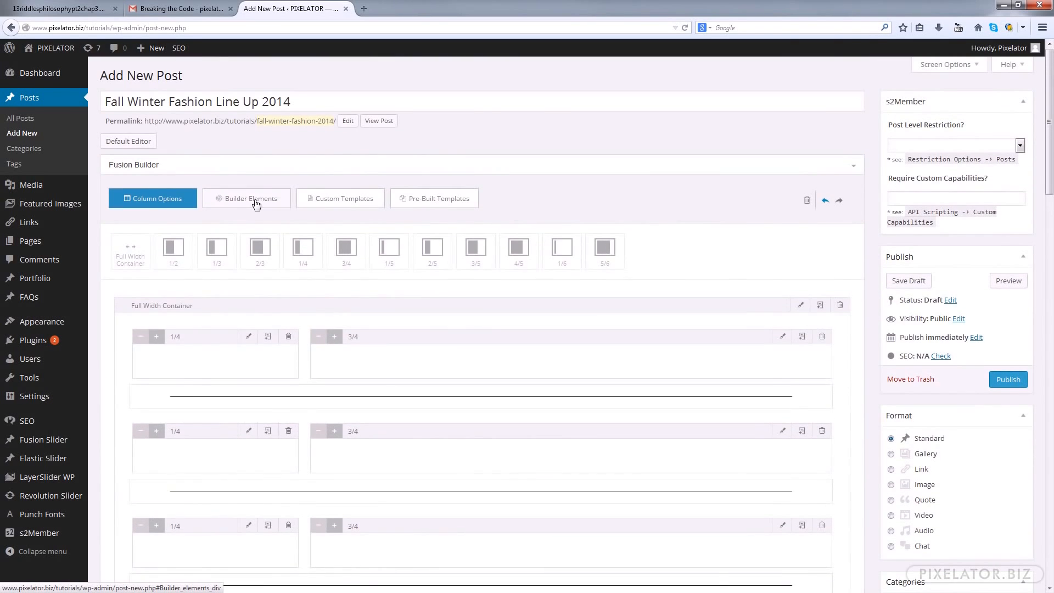
click(256, 203)
scroll(513, 266, down, 3)
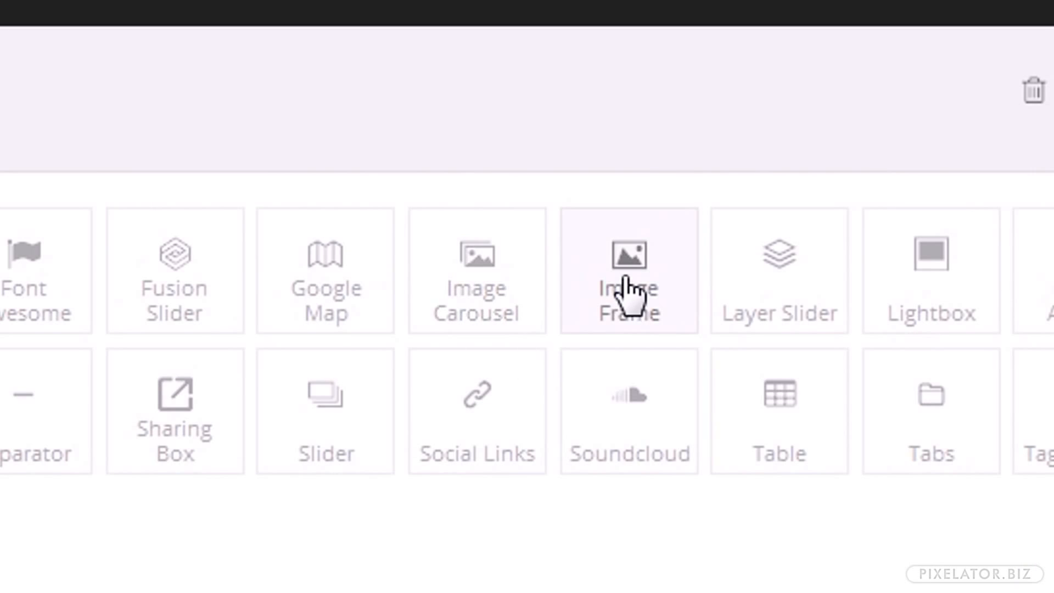
drag(692, 134, 200, 322)
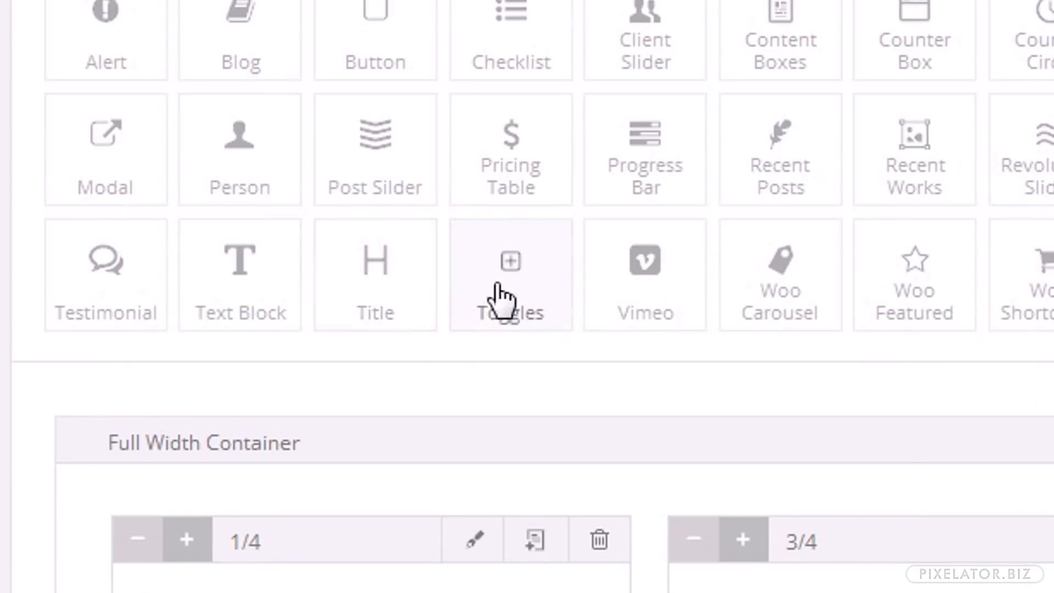
drag(266, 276, 377, 326)
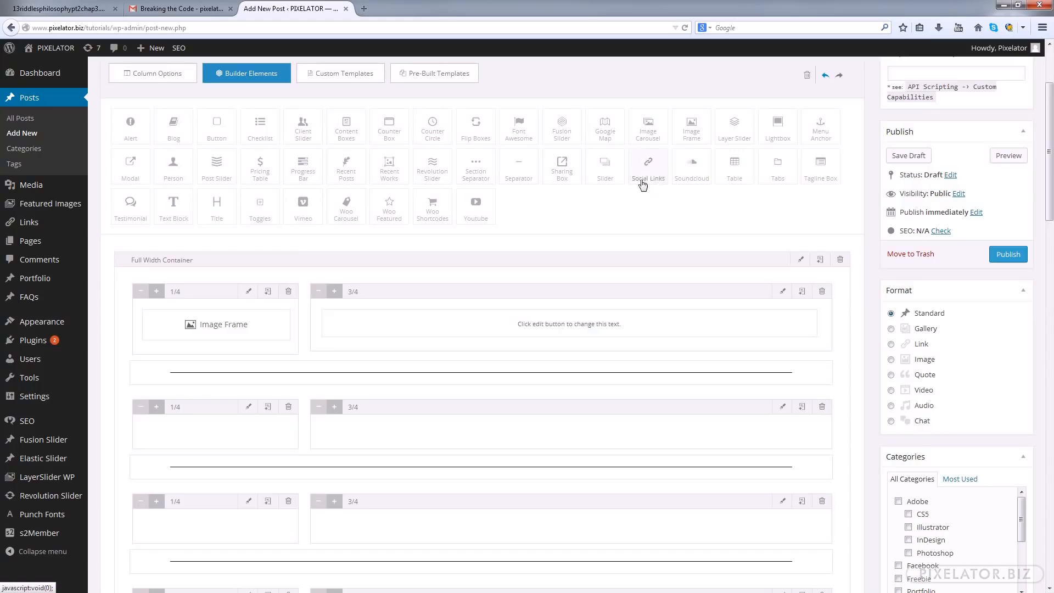
drag(692, 129, 253, 431)
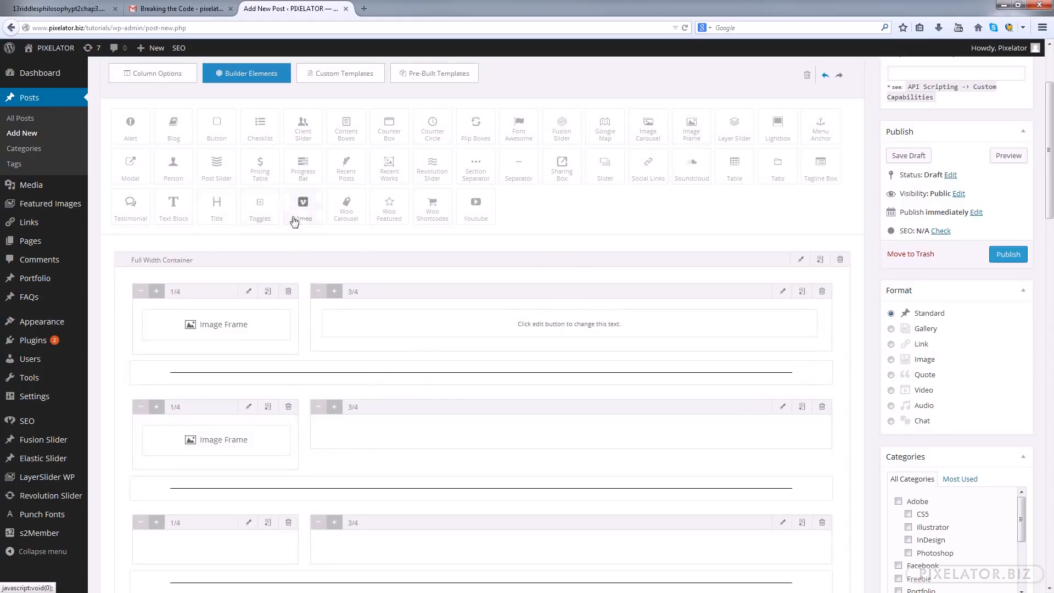
drag(187, 207, 390, 446)
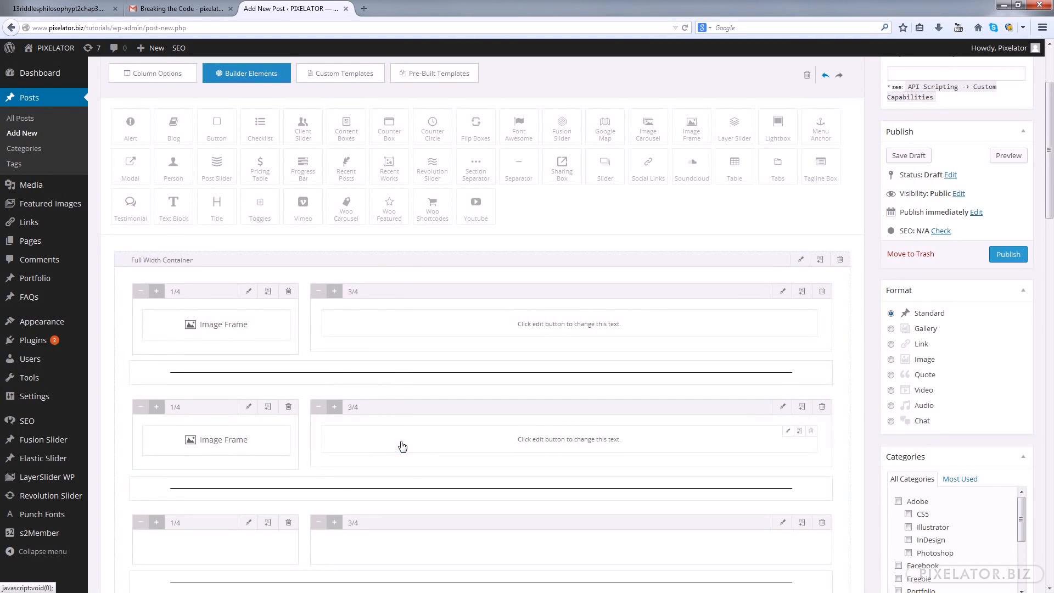
Add a Text Block to the 3/4 column of the third and fourth rows
scroll(272, 267, down, 2)
drag(173, 142, 387, 483)
drag(174, 150, 454, 481)
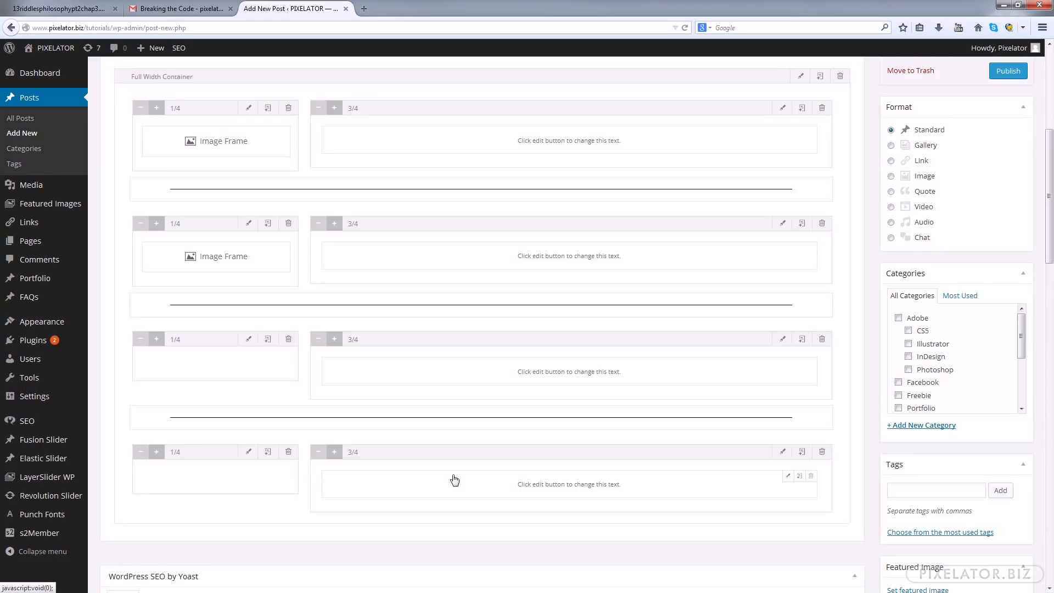
Add an Image Frame to the 1/4 column of the third and fourth rows
key(ctrl+minus)
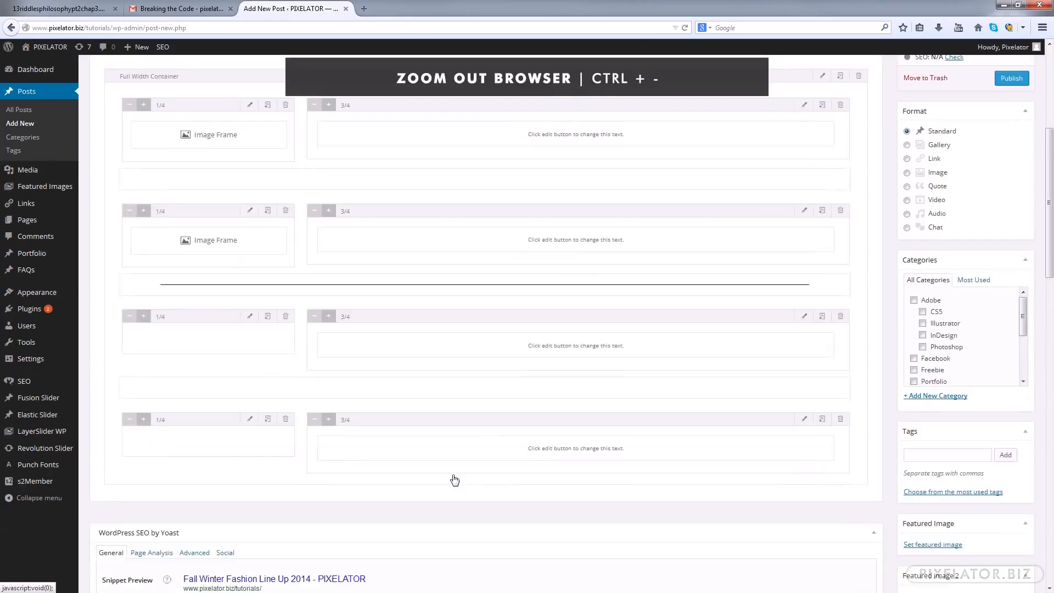
key(ctrl+minus)
scroll(455, 479, up, 3)
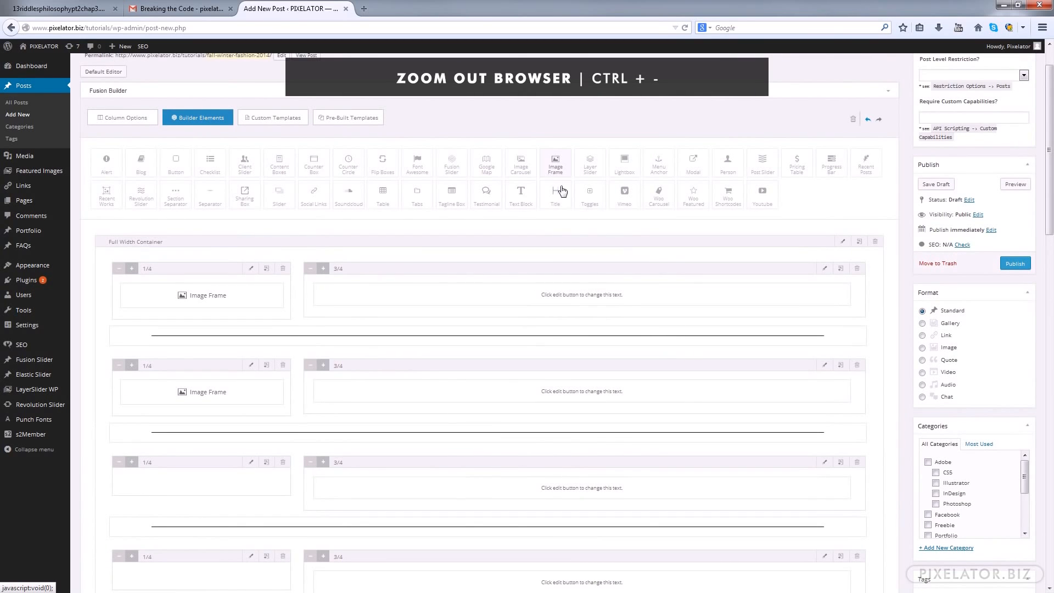
drag(552, 181, 199, 476)
drag(557, 169, 209, 574)
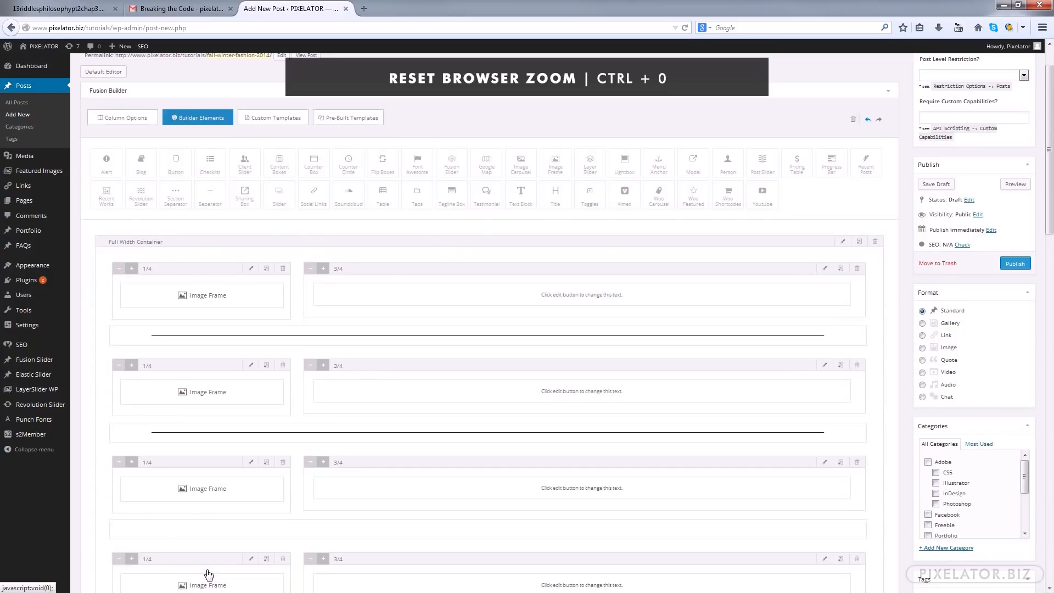
key(ctrl+0)
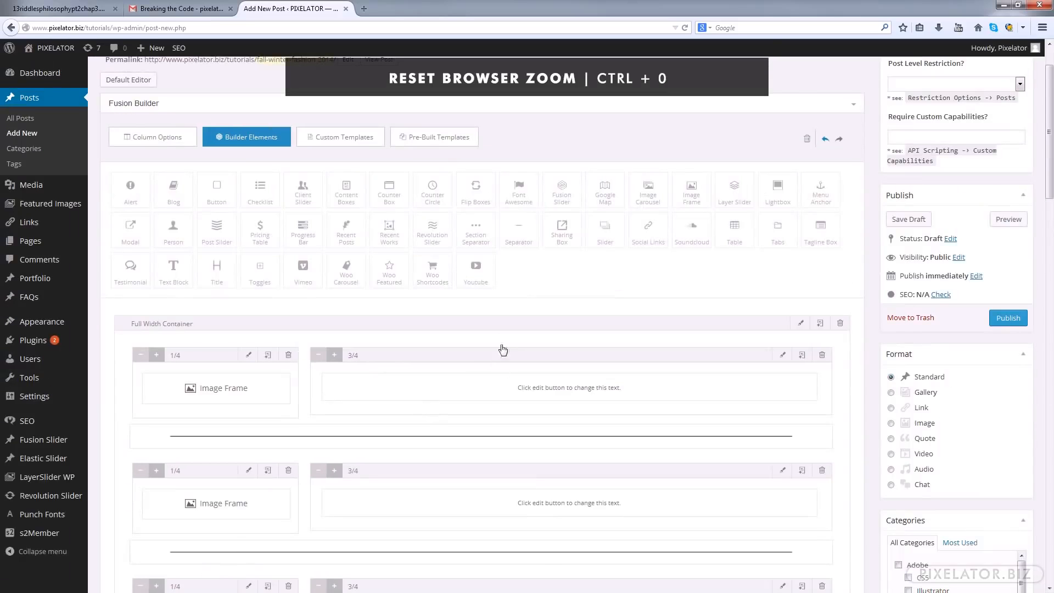
Open the first row's Image Frame settings and choose None for both the frame style type and the alignment
scroll(510, 301, down, 4)
scroll(246, 328, down, 12)
scroll(255, 361, up, 12)
click(263, 256)
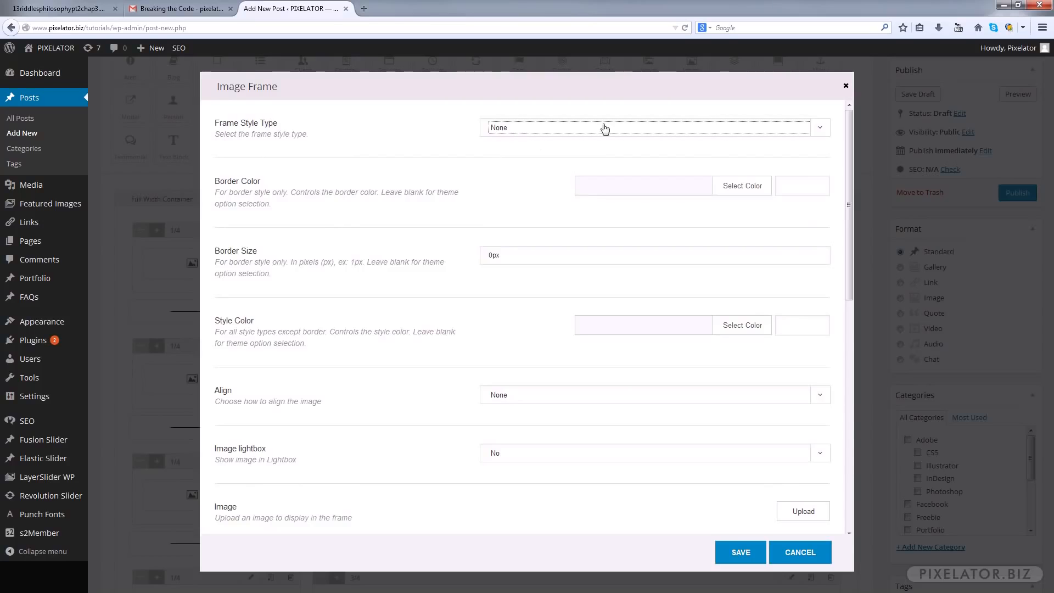
click(821, 127)
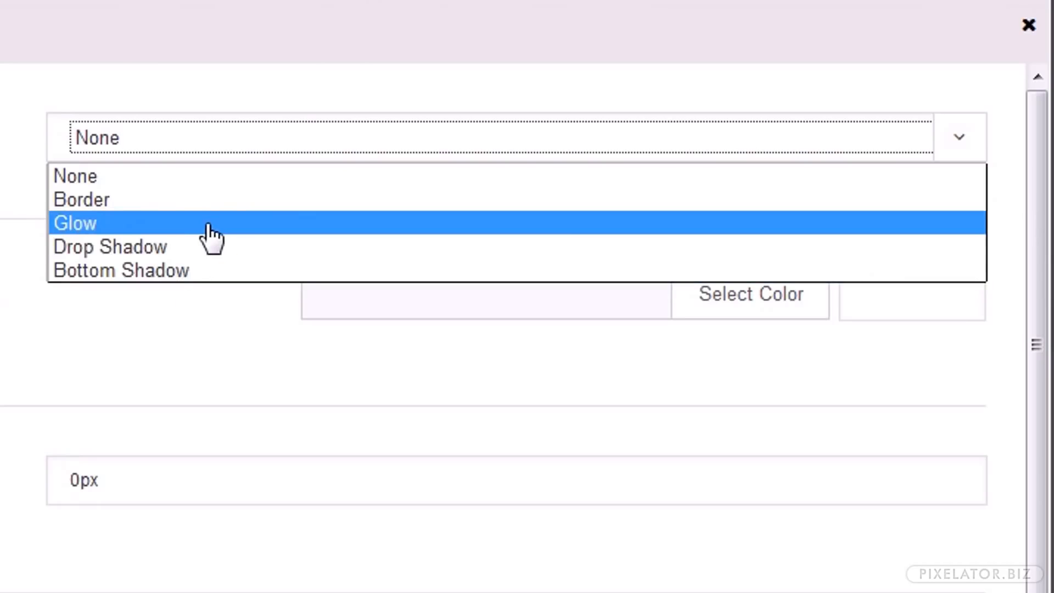
click(97, 183)
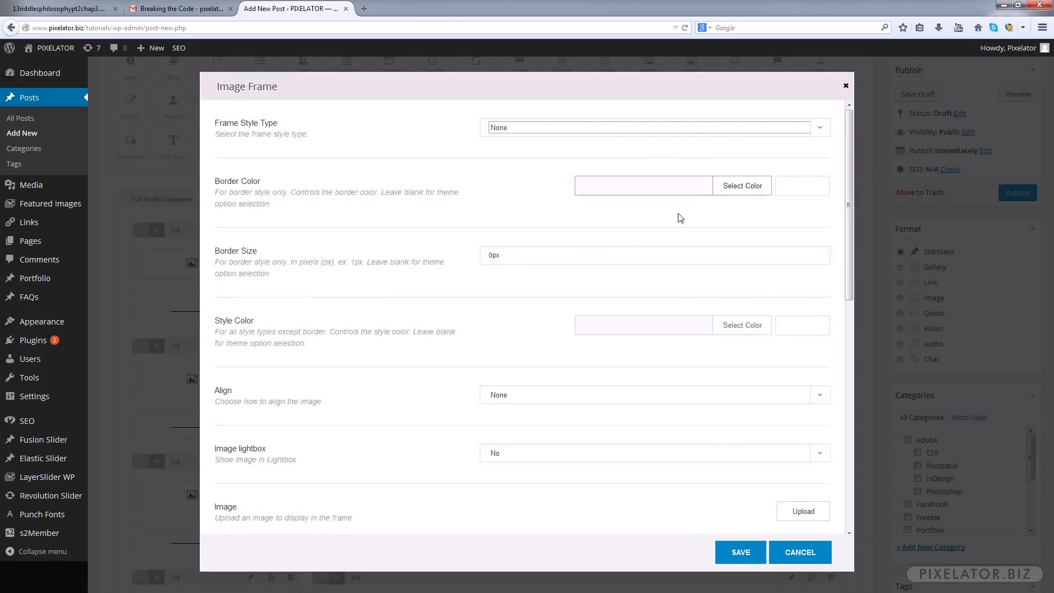
scroll(675, 309, down, 1)
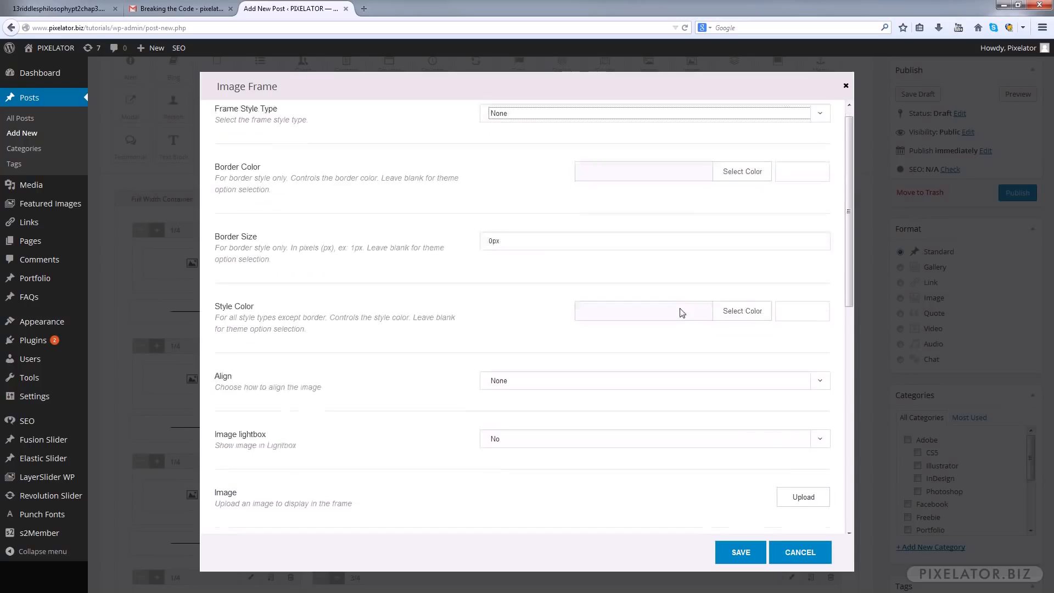
scroll(579, 351, down, 2)
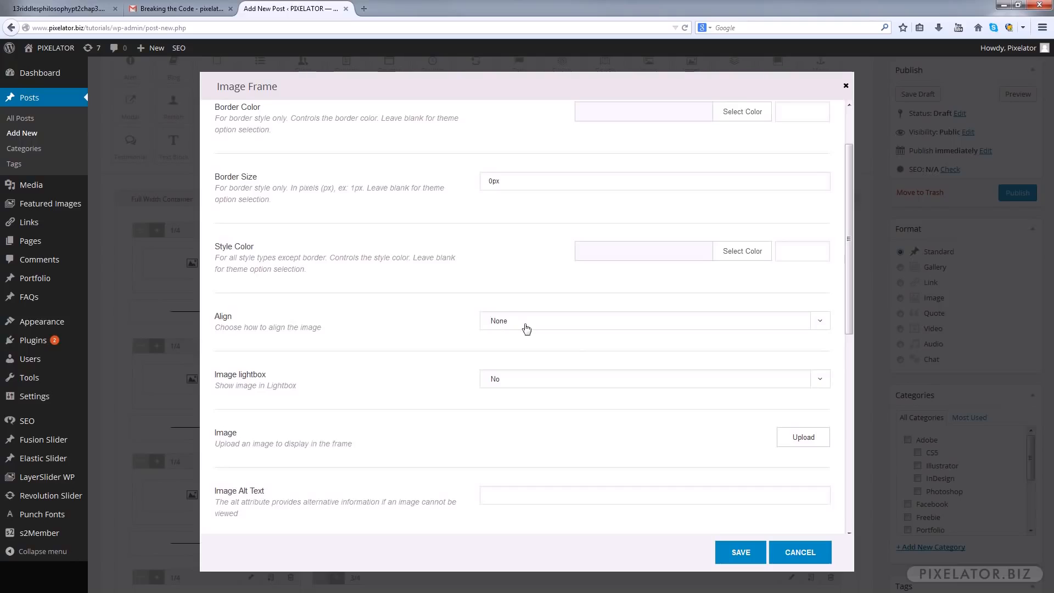
click(543, 329)
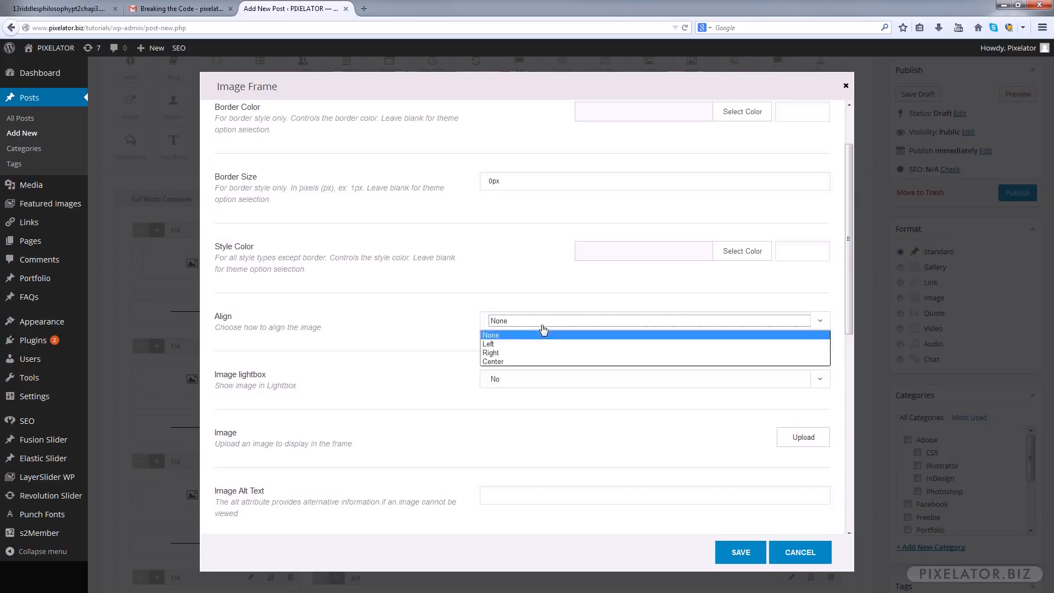
click(513, 337)
Upload the four clothing pictures to the media library and insert the beanie picture, Beanie-840x1120.jpg, into the first row's Image Frame
scroll(668, 345, down, 1)
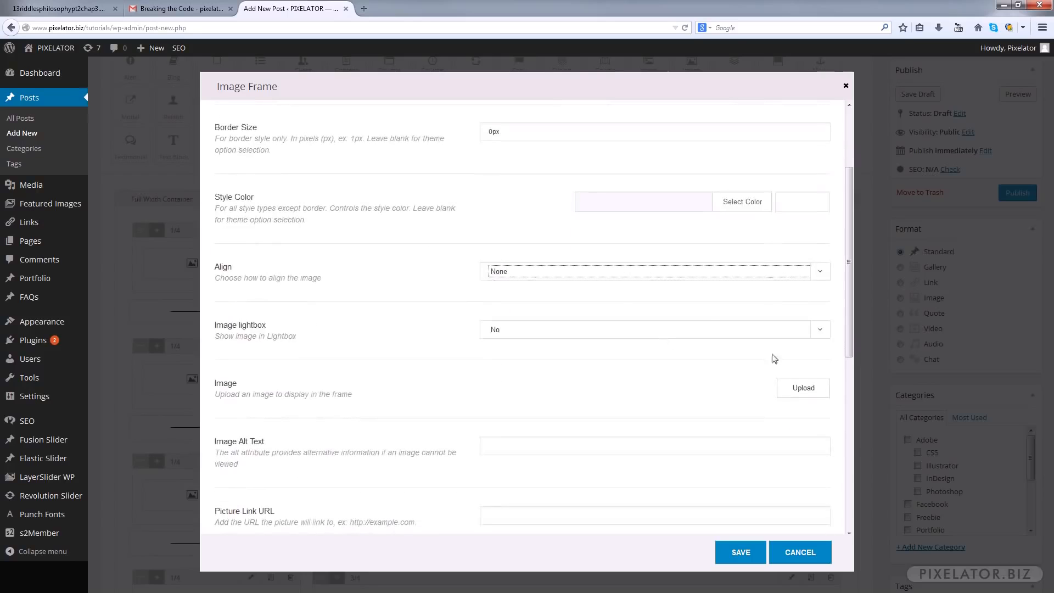
click(793, 392)
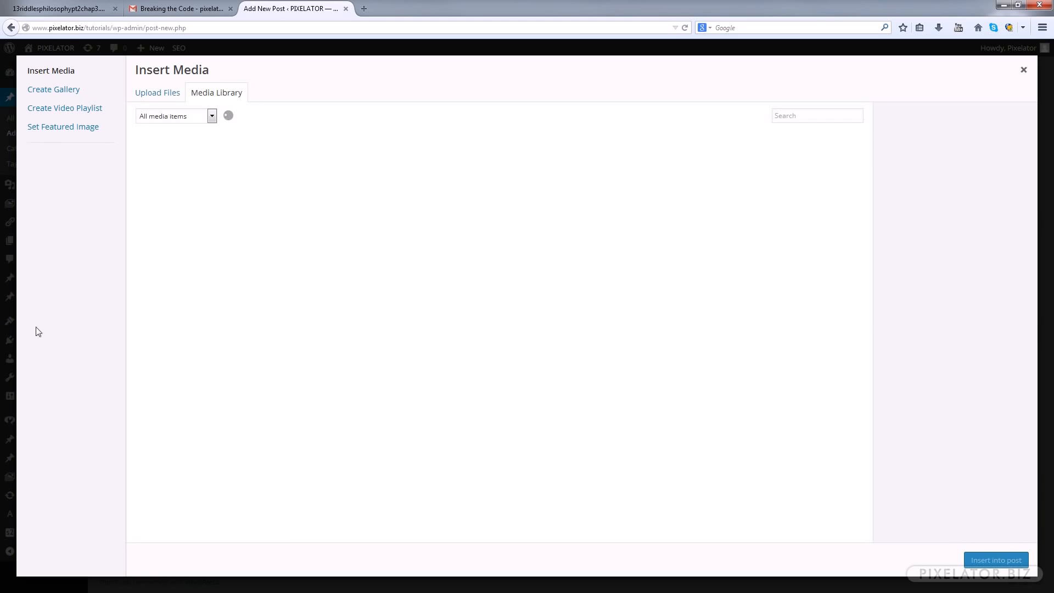
drag(0, 242, 221, 204)
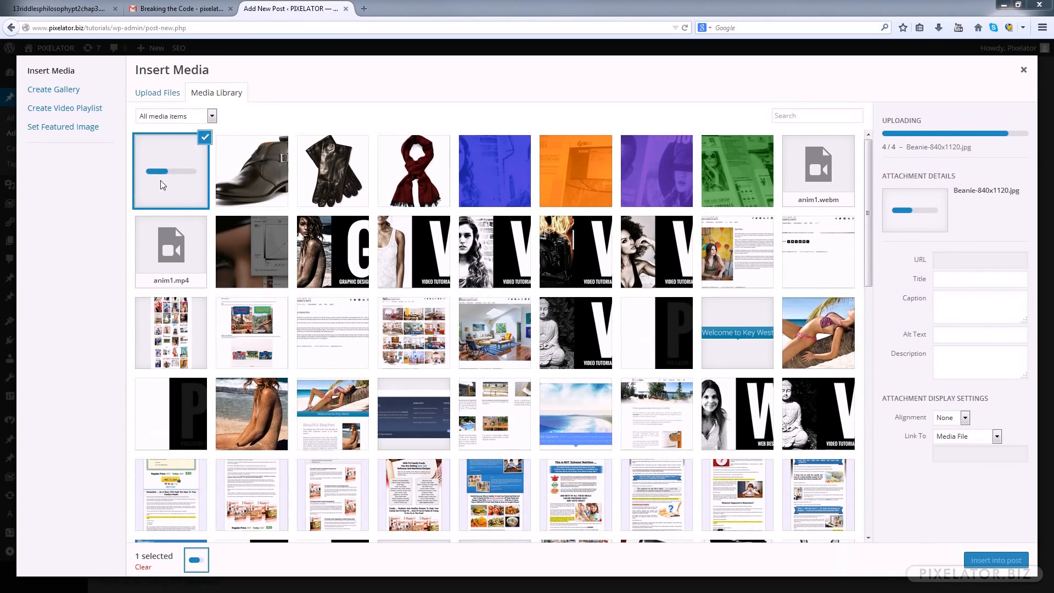
click(176, 187)
click(176, 187)
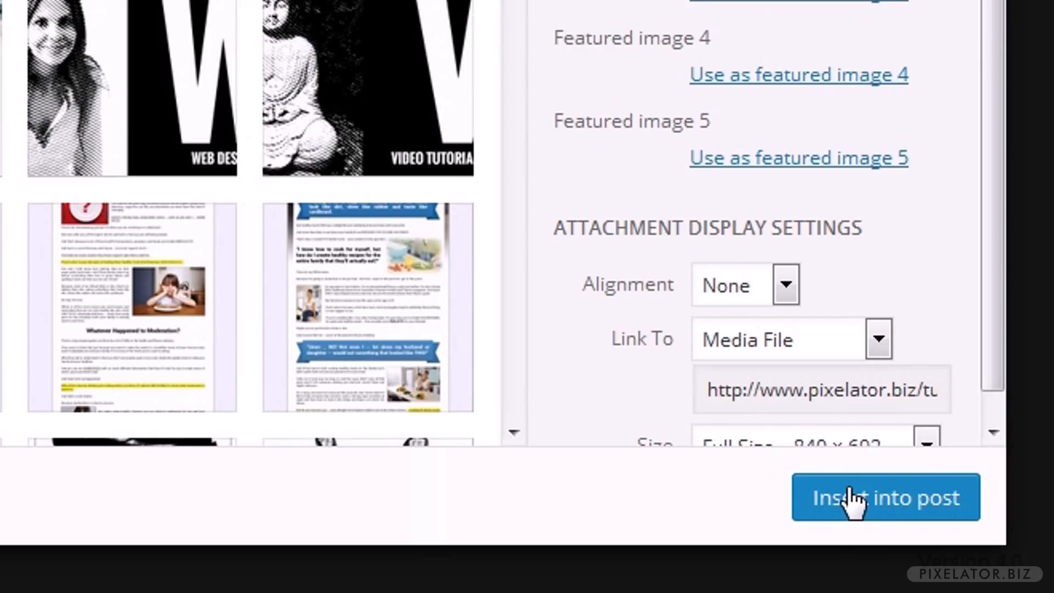
click(854, 499)
Set the beanie picture's alt text to "Cool Winter Beanie Hats" and save the Image Frame settings
scroll(714, 412, down, 3)
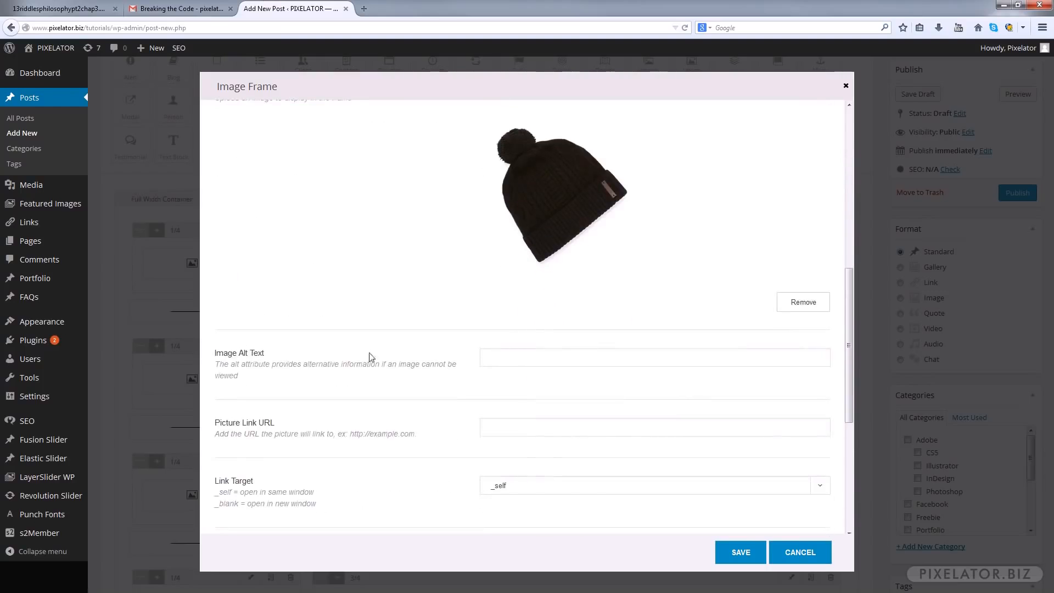
click(513, 356)
text(Bea)
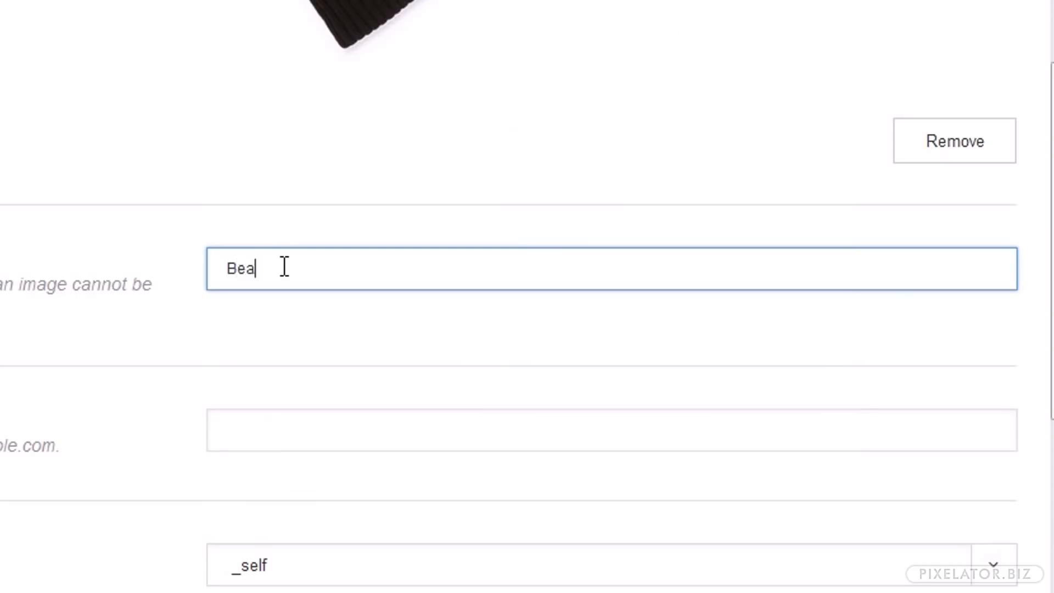
key(BackSpace)
key(BackSpace)
key(BackSpace)
text(Wi)
key(BackSpace)
key(BackSpace)
text(Cool Winter Beanie Hats)
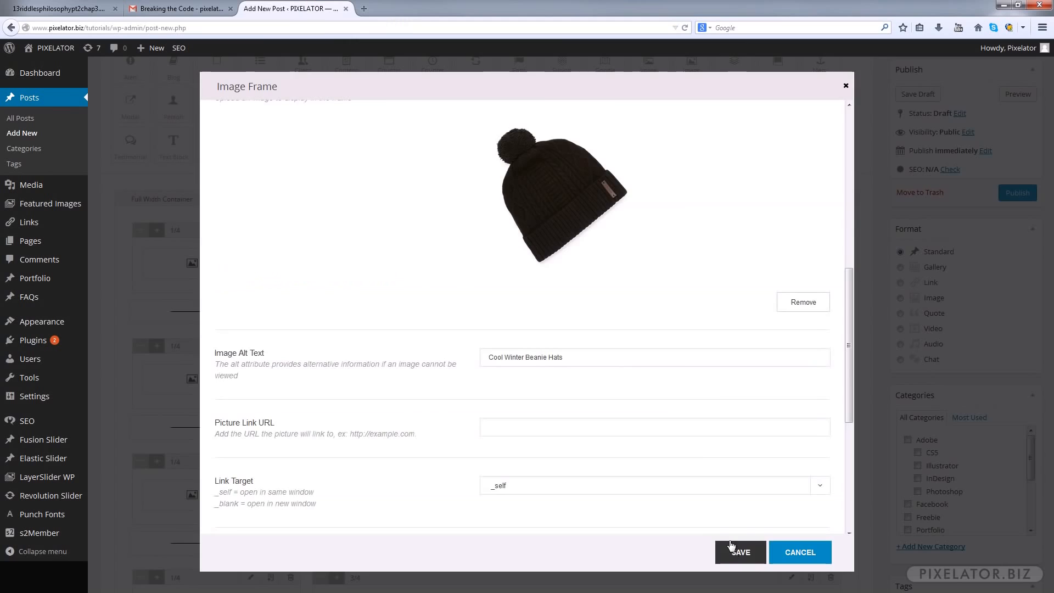
click(739, 551)
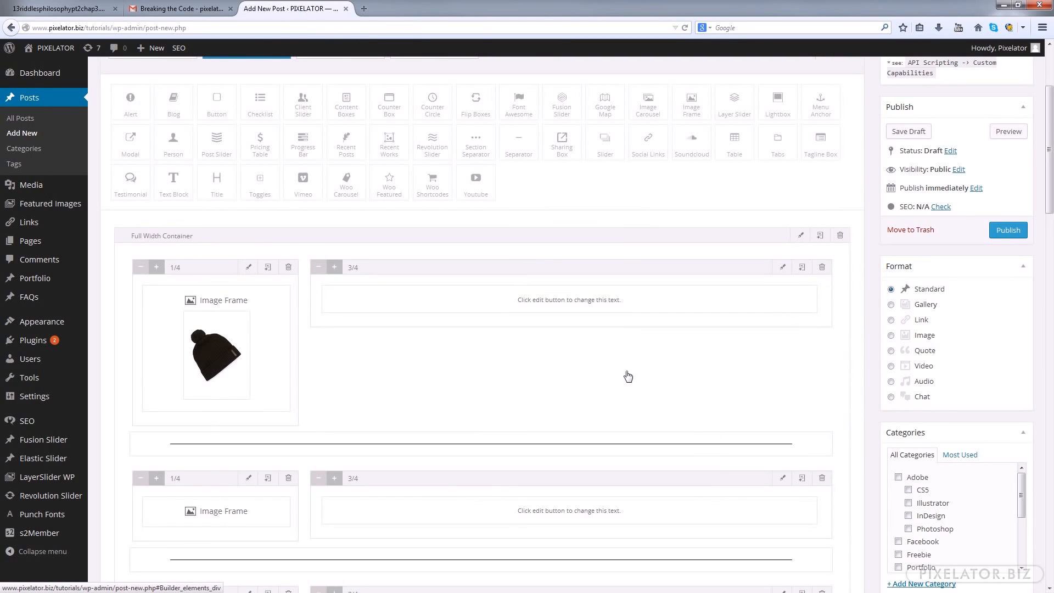
Insert the red scarf picture from the media library into the second row's Image Frame
scroll(472, 361, down, 3)
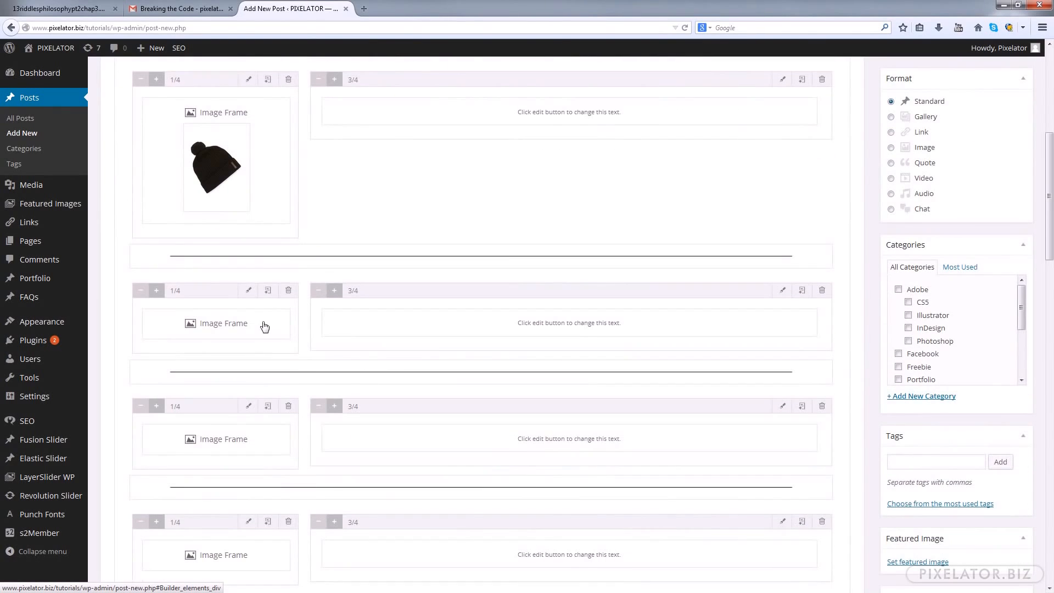
click(261, 315)
click(800, 511)
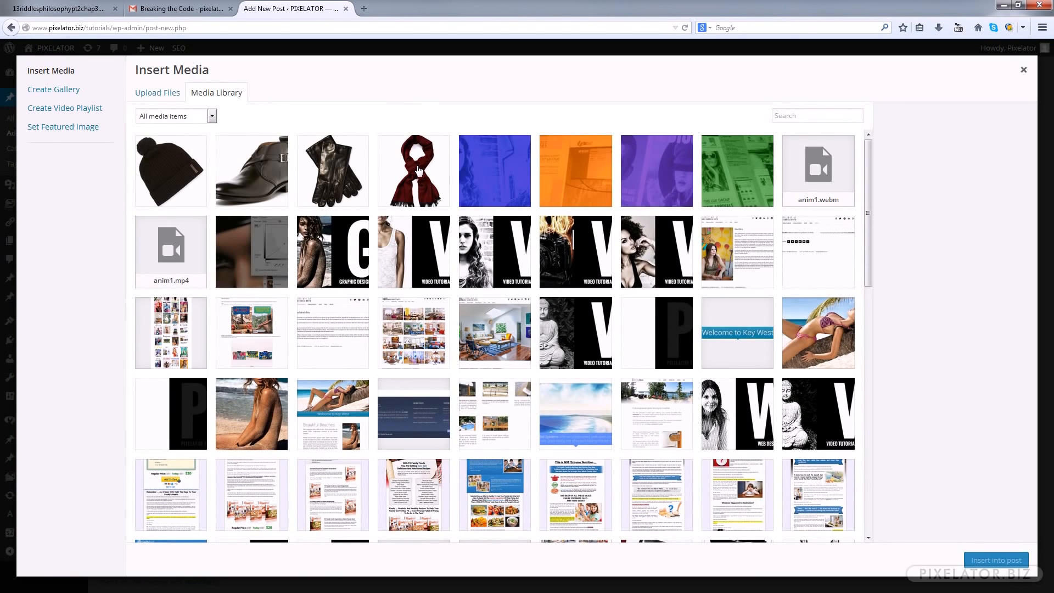
click(418, 170)
click(995, 561)
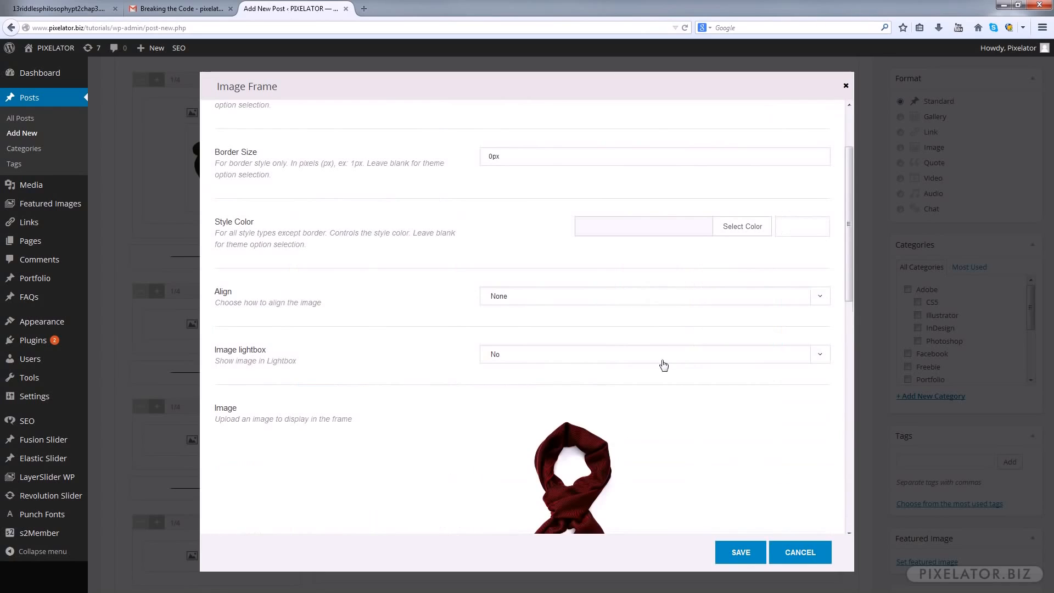
Set the scarf picture's alt text to "Protect Your Neck - Cool Scarfs" and save the Image Frame settings
scroll(669, 422, down, 3)
scroll(669, 422, down, 4)
click(500, 403)
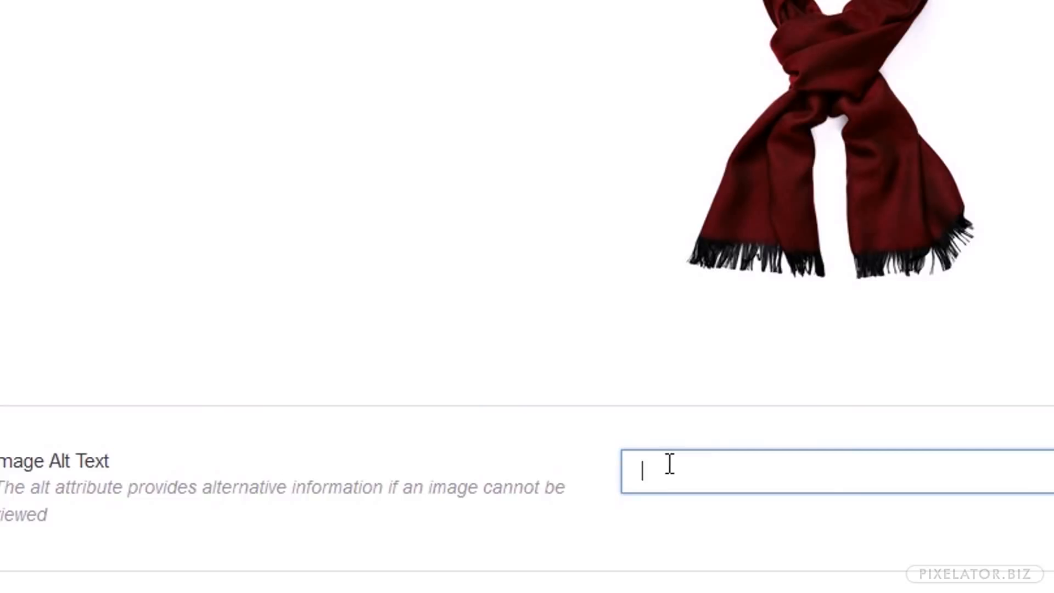
text(Peo)
key(BackSpace)
key(BackSpace)
text(rotect Your Neck - Cool Scarfs)
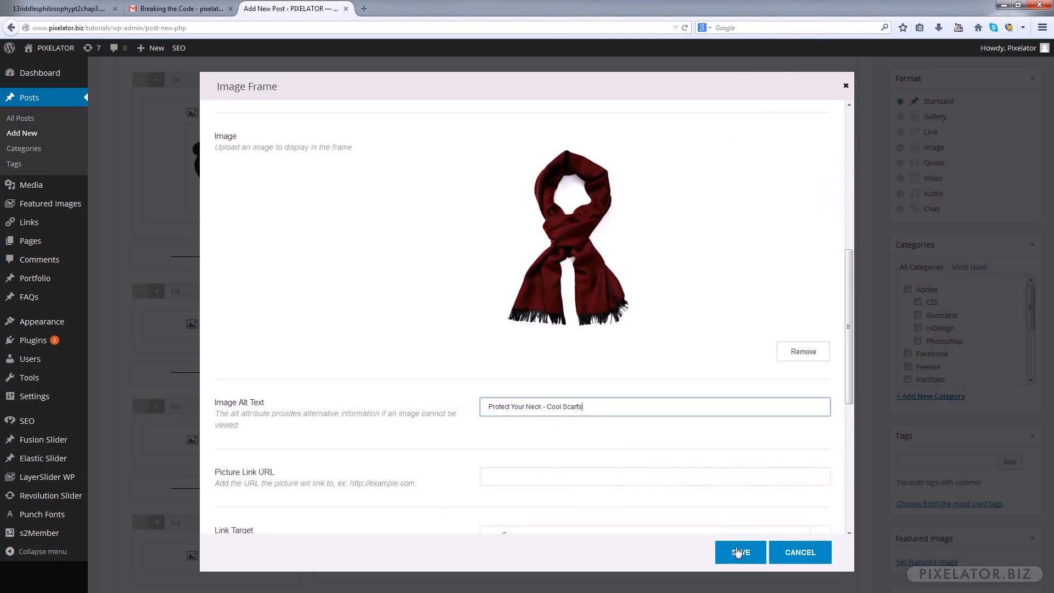
click(739, 551)
Insert the black gloves picture, Black-Gloves840x1120.jpg, from the media library into the third row's Image Frame
scroll(543, 343, down, 5)
scroll(542, 344, down, 5)
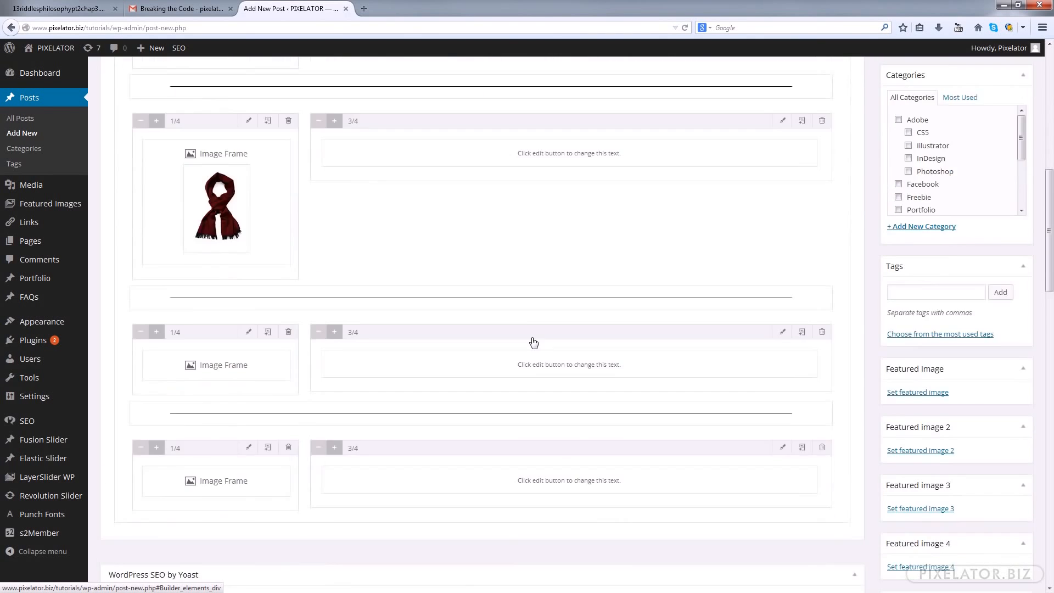
click(261, 183)
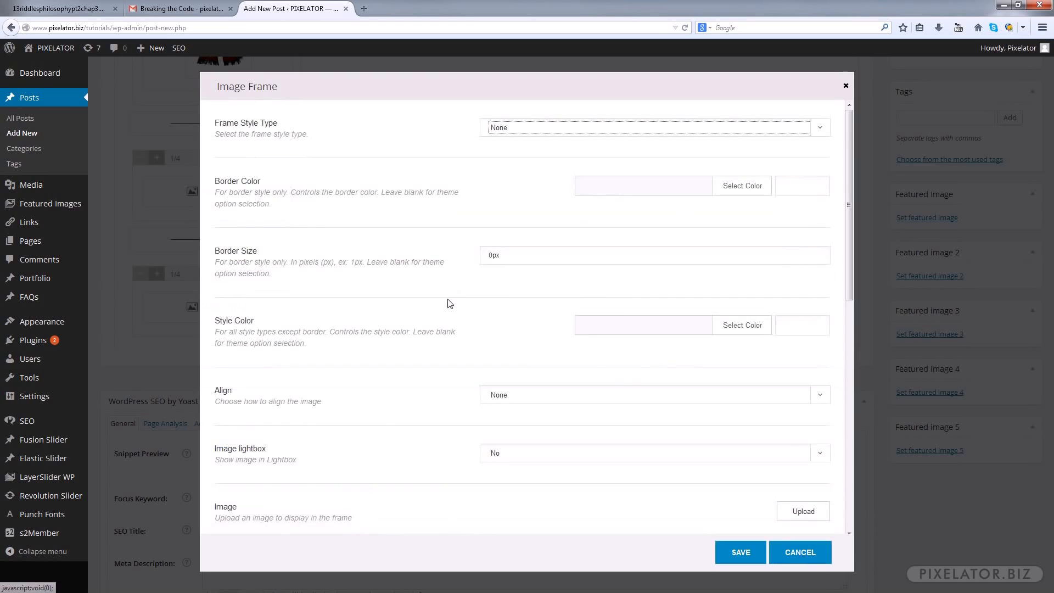
scroll(830, 447, down, 2)
click(802, 388)
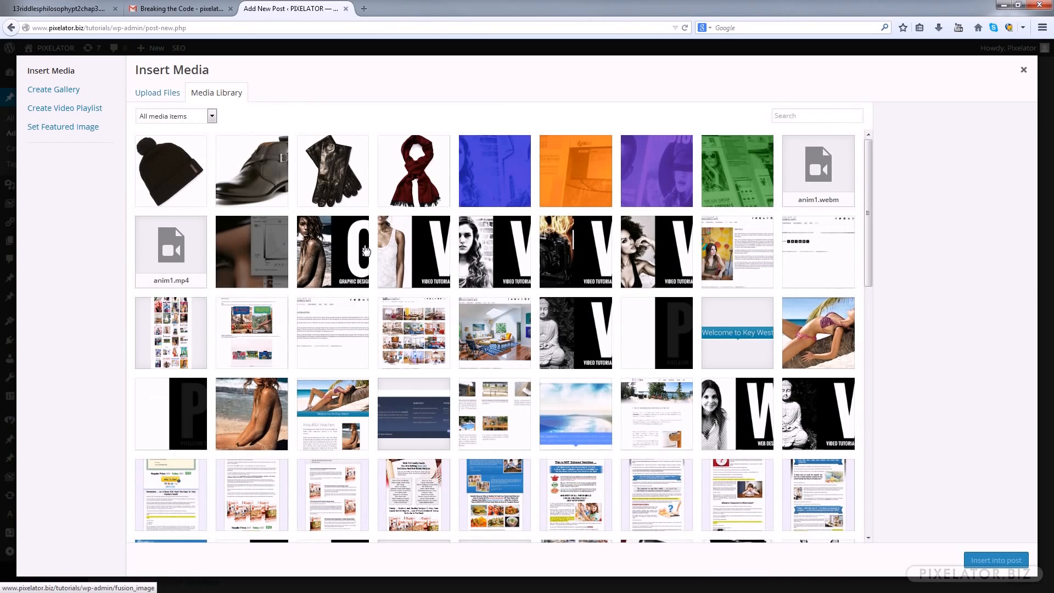
click(338, 174)
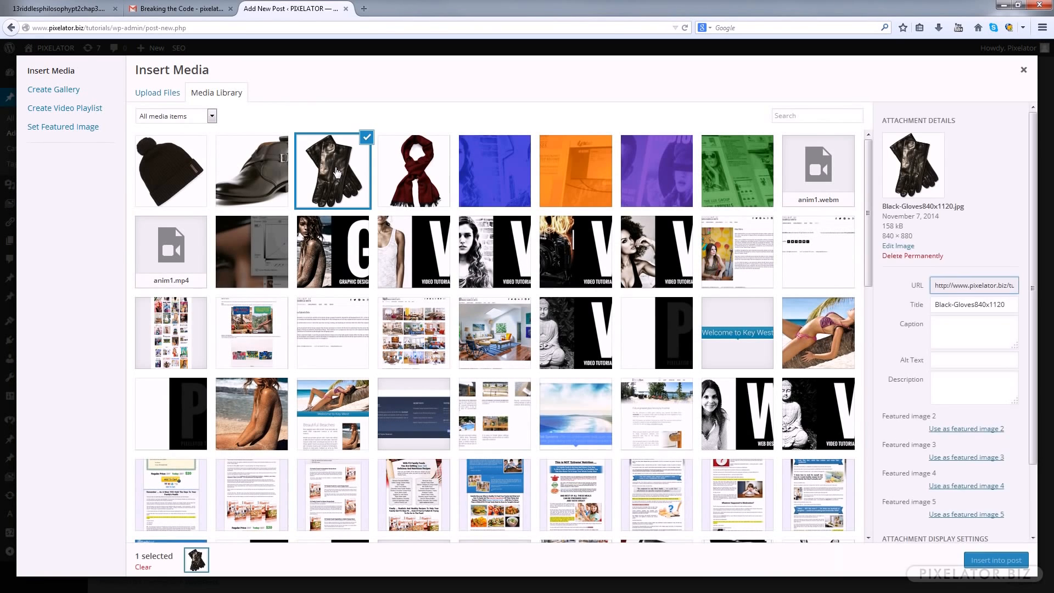
click(997, 560)
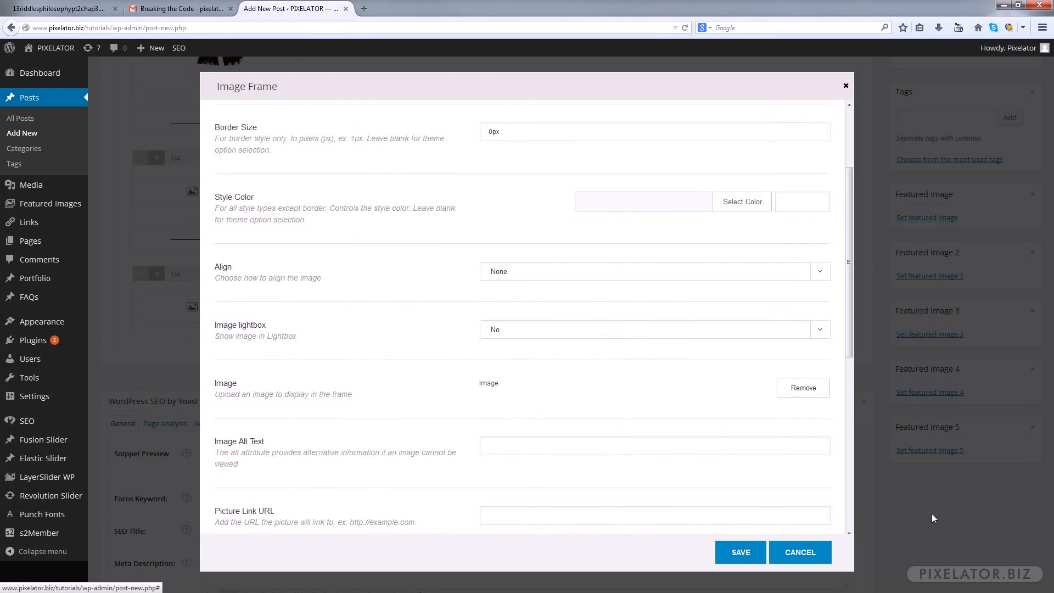
Set the gloves picture's alt text to "Keep your fingers toasty - Fancy Winter Gloves" and save the Image Frame settings
scroll(689, 414, down, 3)
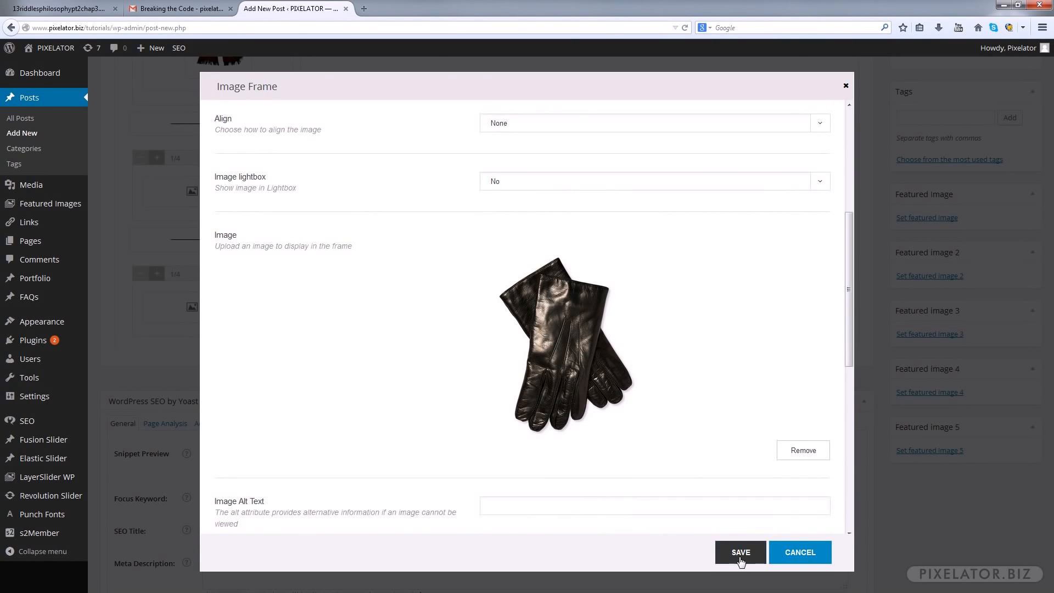
scroll(538, 404, down, 2)
click(537, 404)
text(Keep your fingers toasty - Fancy Winter Gloves)
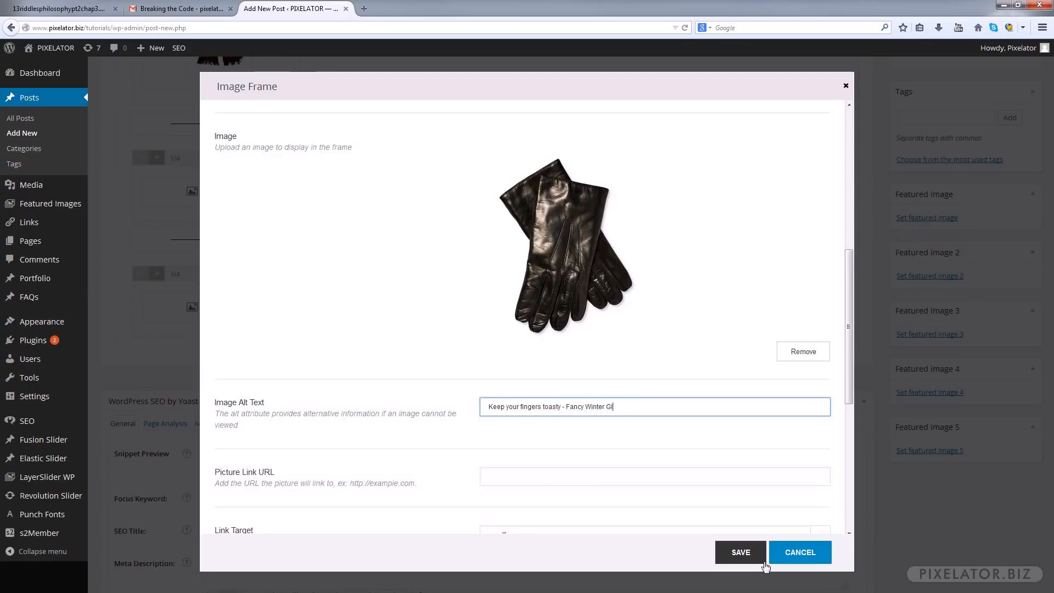
click(758, 564)
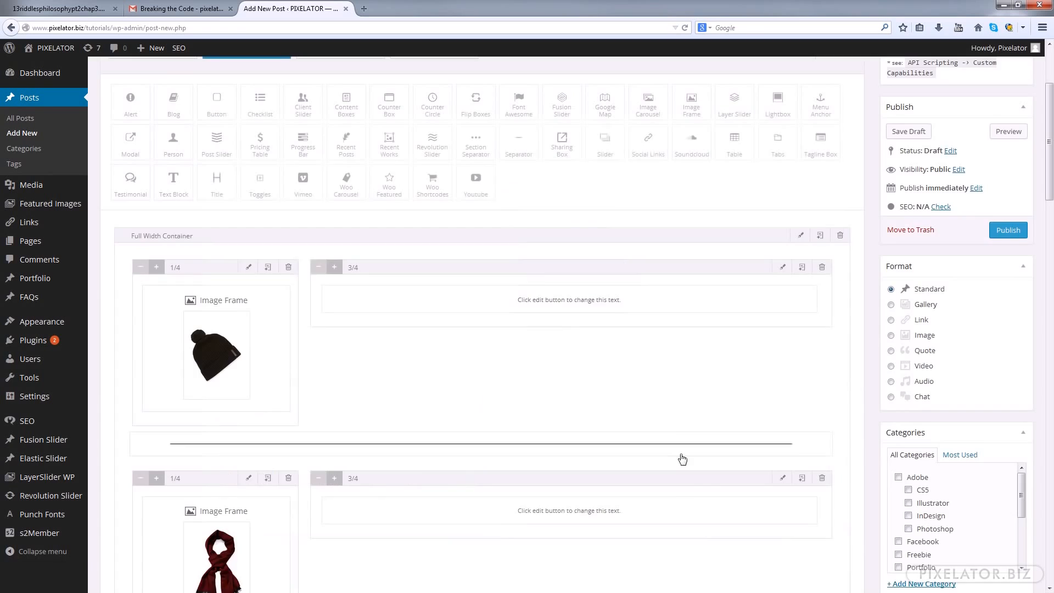
Insert the black boot picture, Black-Boot840x1120.jpg, from the media library into the fourth row's Image Frame
scroll(383, 283, down, 8)
scroll(236, 401, down, 2)
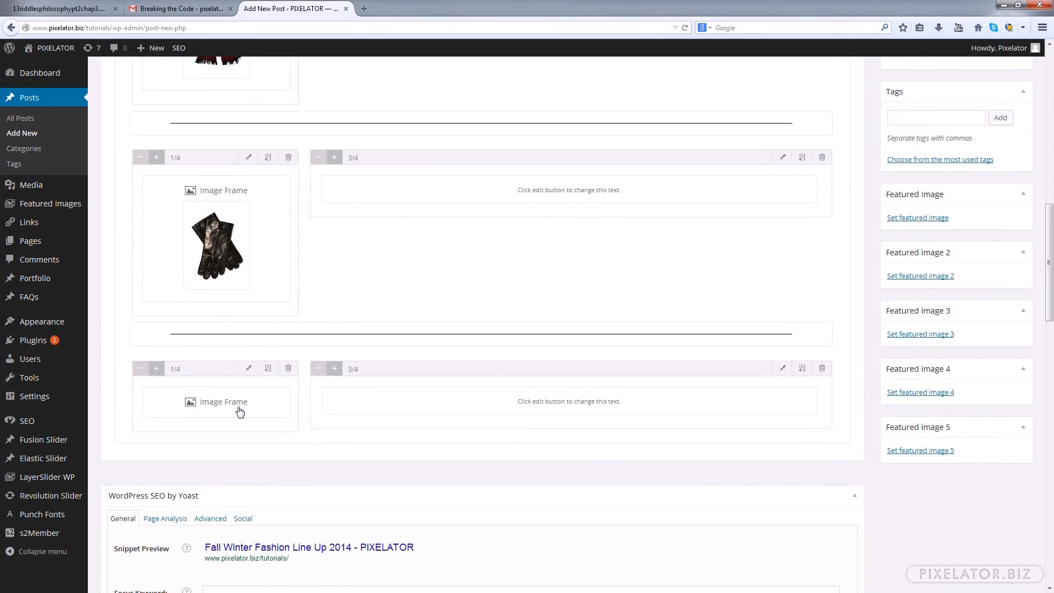
click(265, 396)
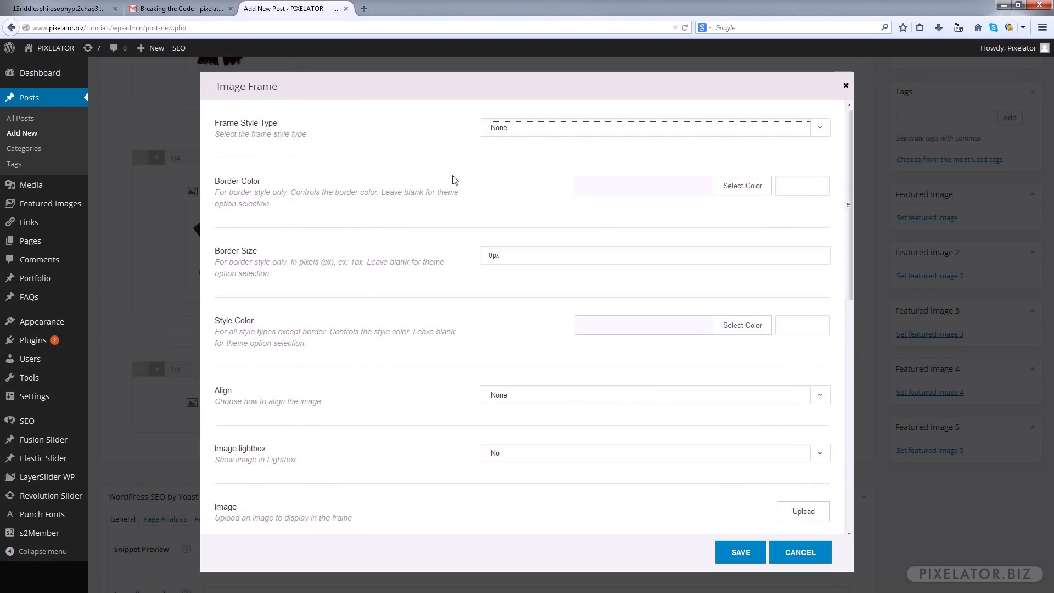
scroll(725, 329, down, 3)
click(800, 364)
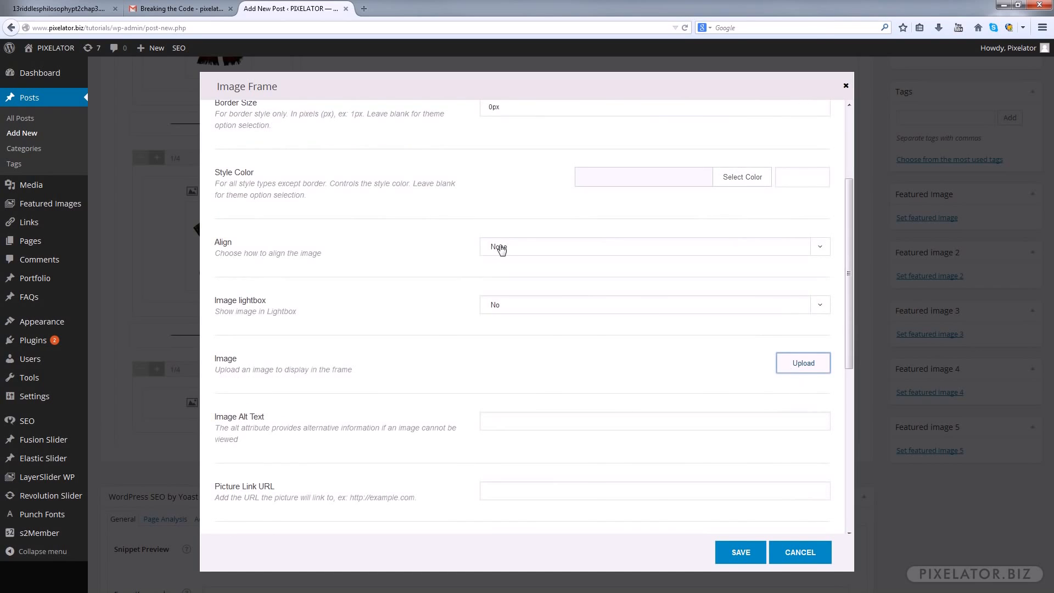
click(237, 189)
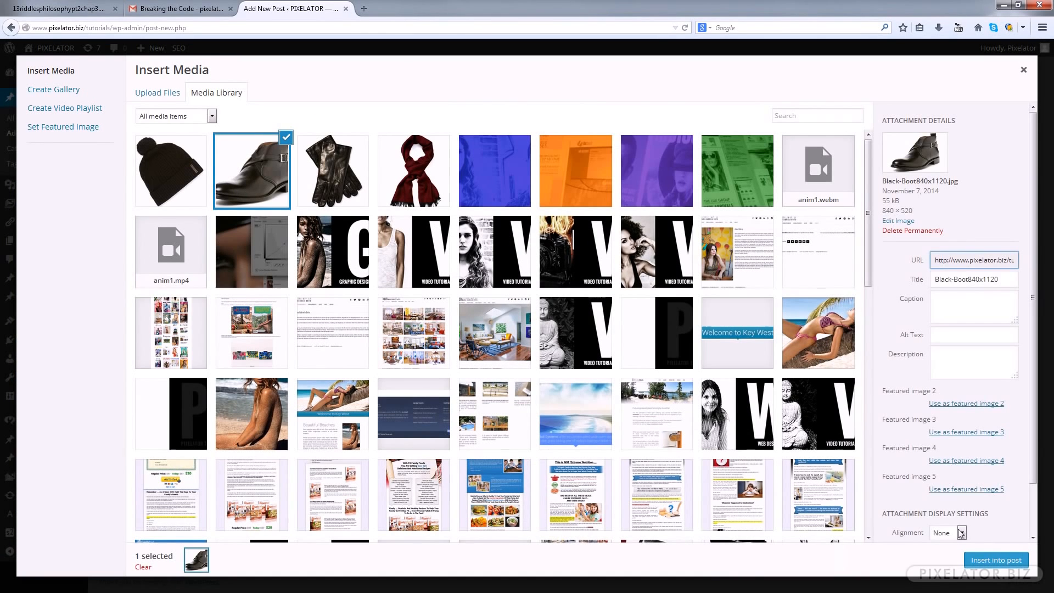
click(983, 561)
Set the boot picture's alt text to "Fall Winter Boot Line Up" and save the Image Frame settings
scroll(690, 350, down, 2)
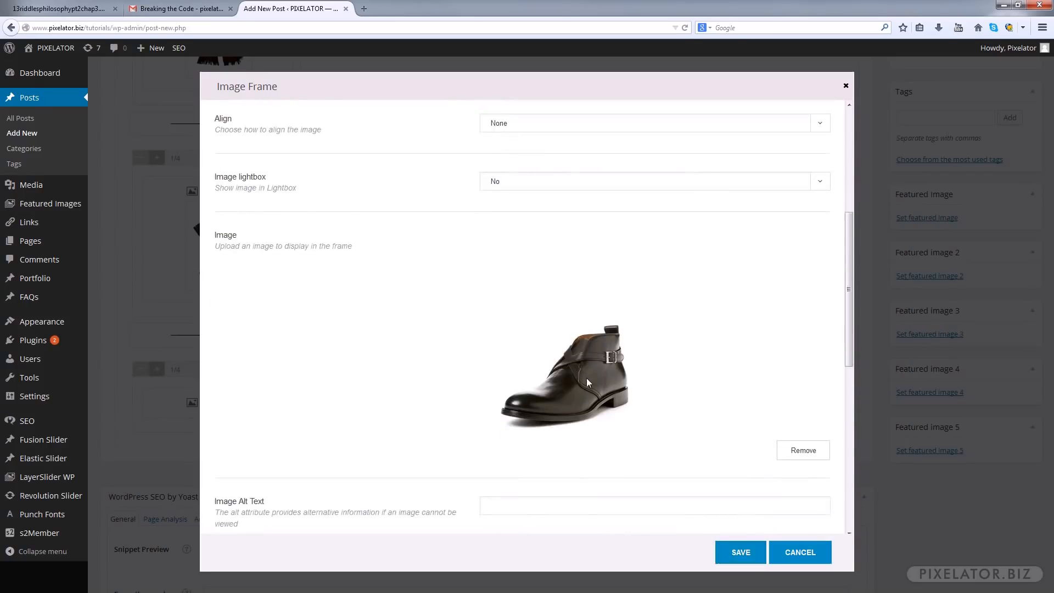
scroll(587, 378, down, 2)
click(513, 356)
text(Fall Winter B)
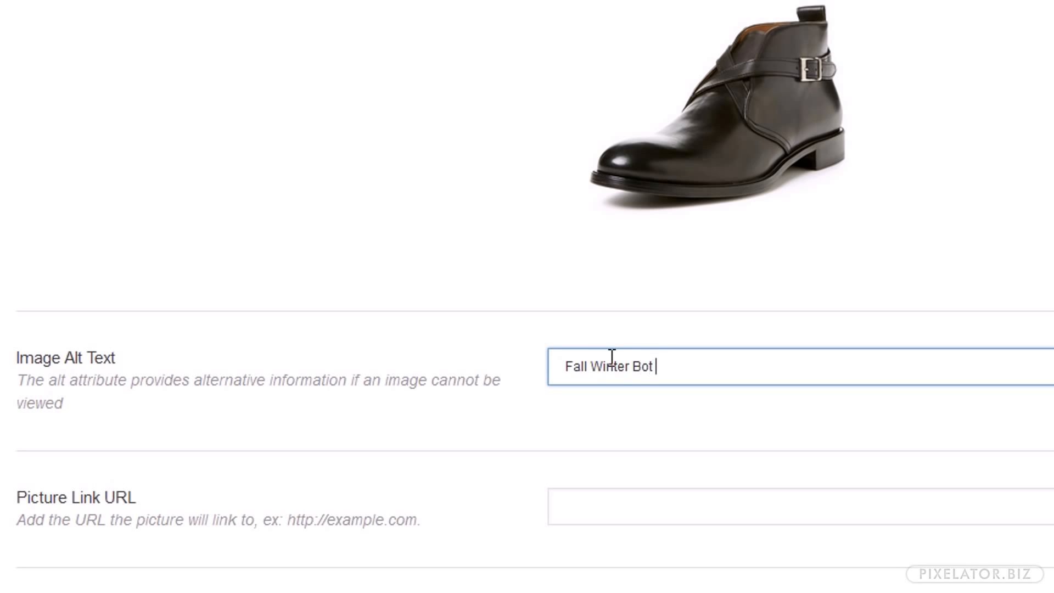
text(oot Line Up)
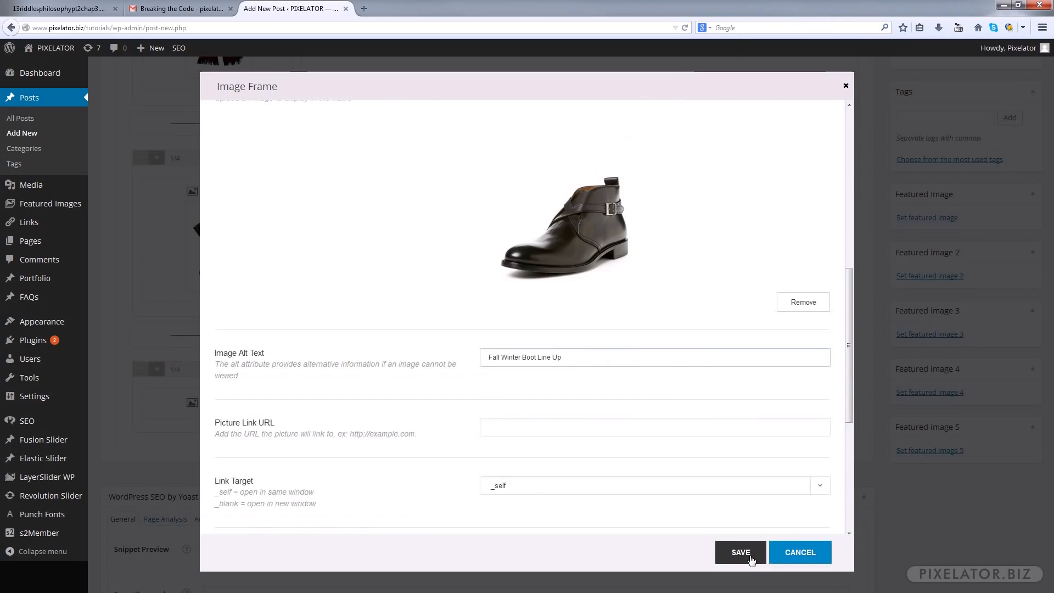
click(737, 553)
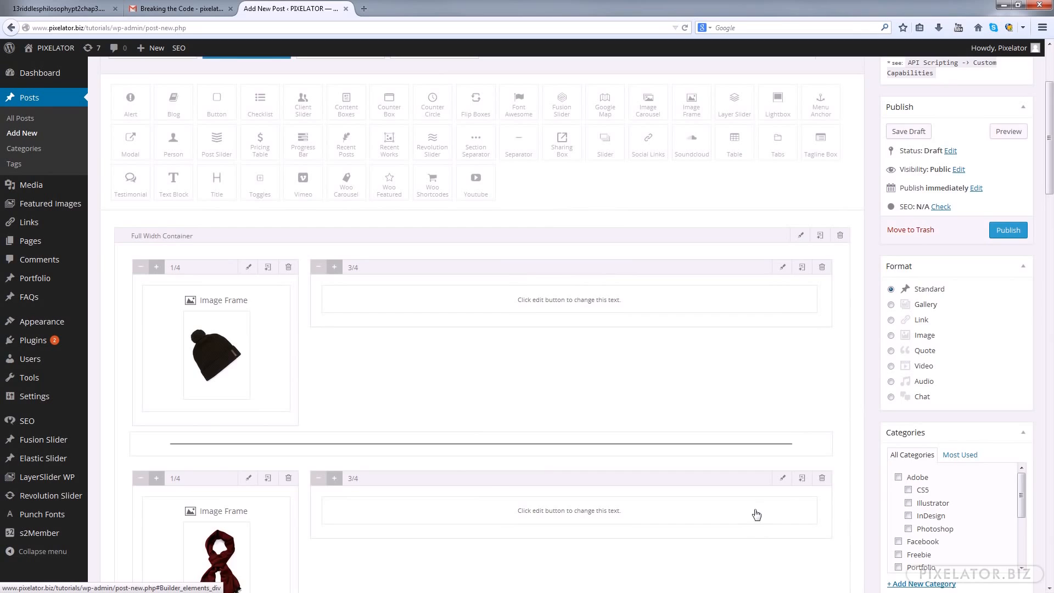
Fill the beanie row's Text Block with the lorem ipsum copy headed "Must Have Fall Winter 2014 Hats." and save it
scroll(780, 407, down, 8)
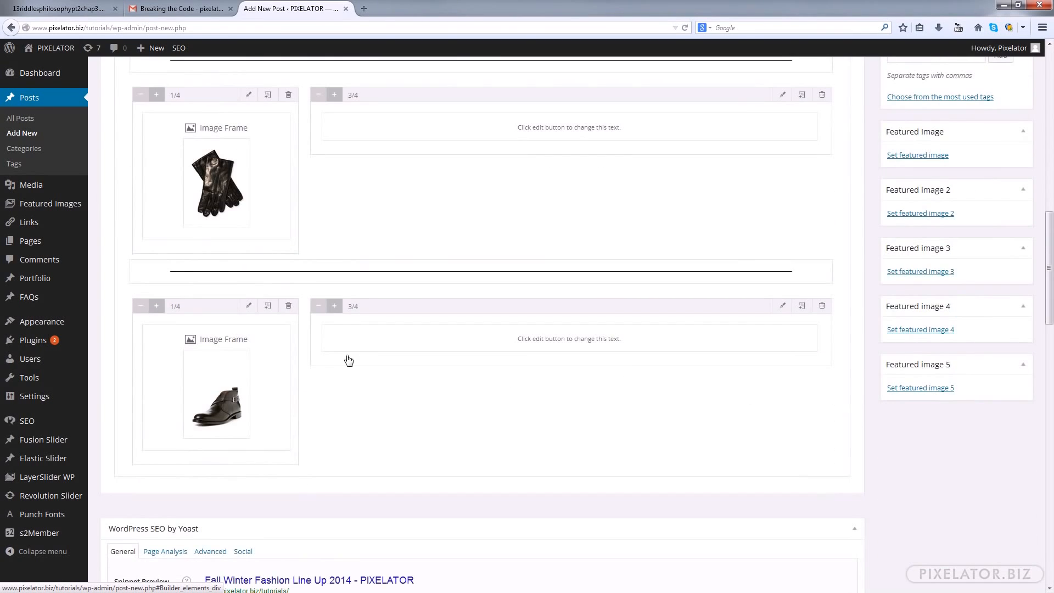
scroll(419, 360, up, 6)
scroll(419, 359, up, 5)
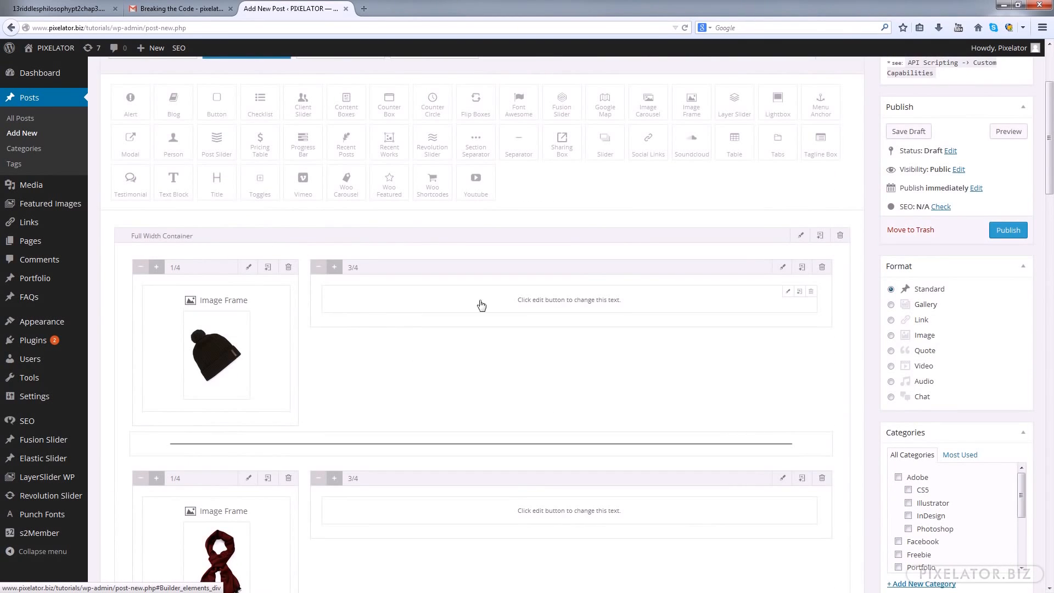
click(744, 297)
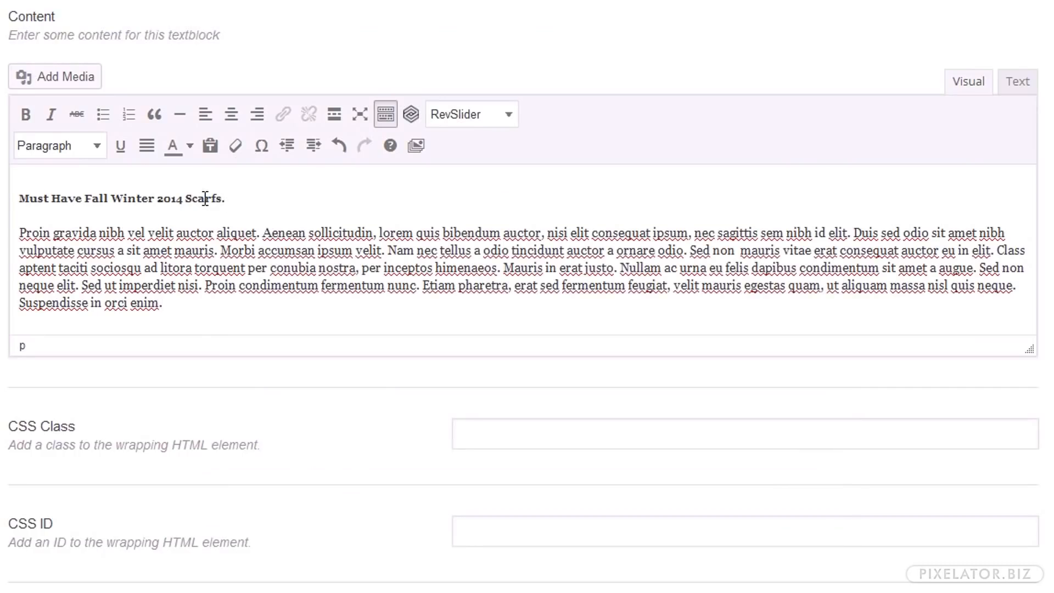
double_click(204, 198)
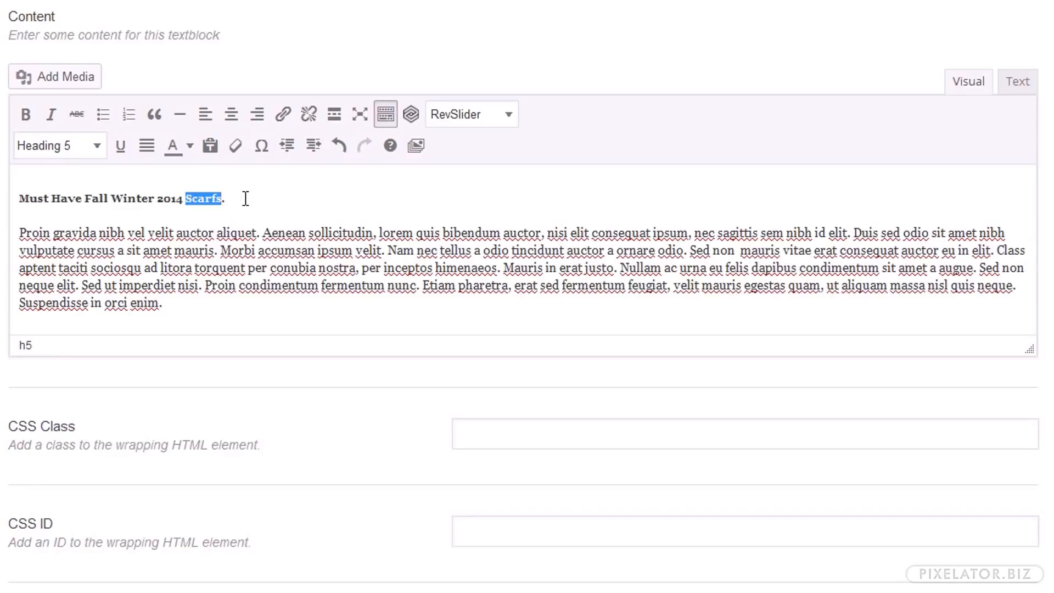
text(Hats)
drag(245, 198, 22, 190)
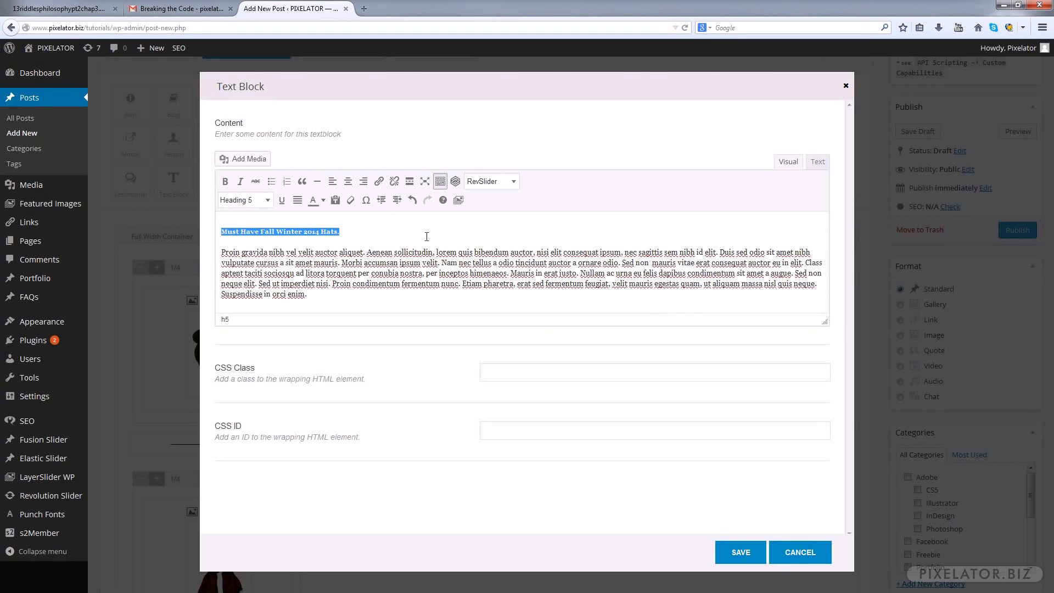
click(741, 552)
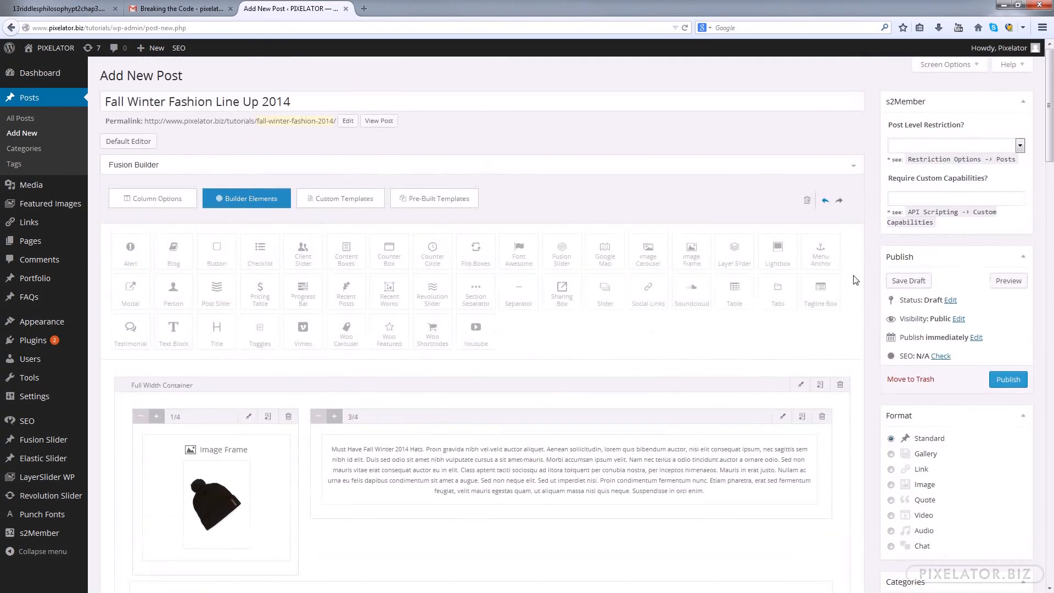
Preview the post to check the layout of the picture and text rows, and return to the post editor
click(1001, 283)
scroll(578, 184, down, 6)
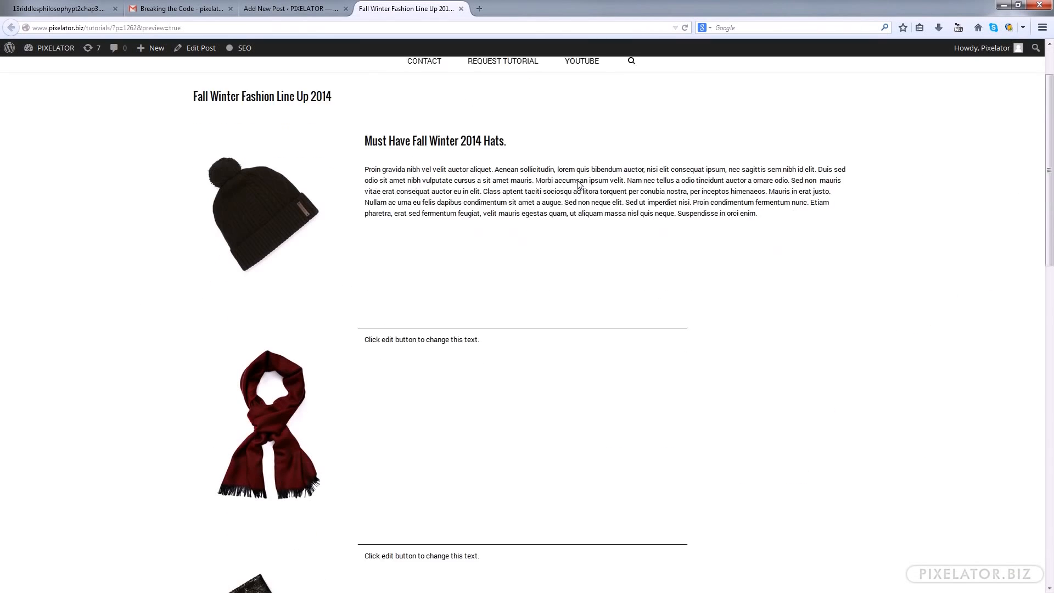
scroll(580, 185, up, 5)
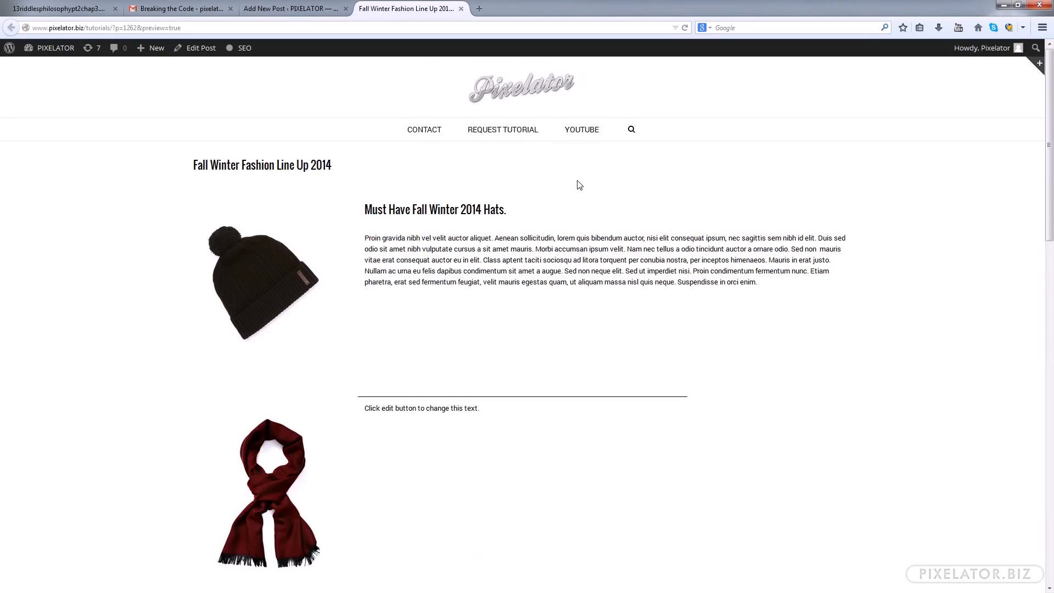
click(283, 10)
Replace the scarf row's placeholder text with the copied text headed "Must Have Fall Winter 2014 Scarfs." and save the Text Block
scroll(599, 358, down, 5)
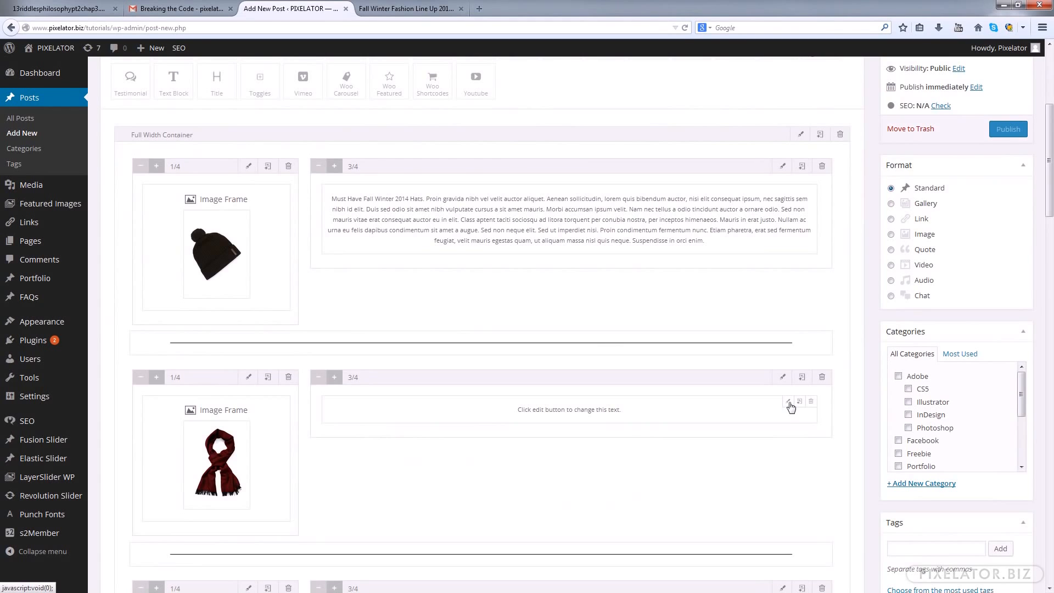
click(789, 402)
drag(377, 228, 152, 227)
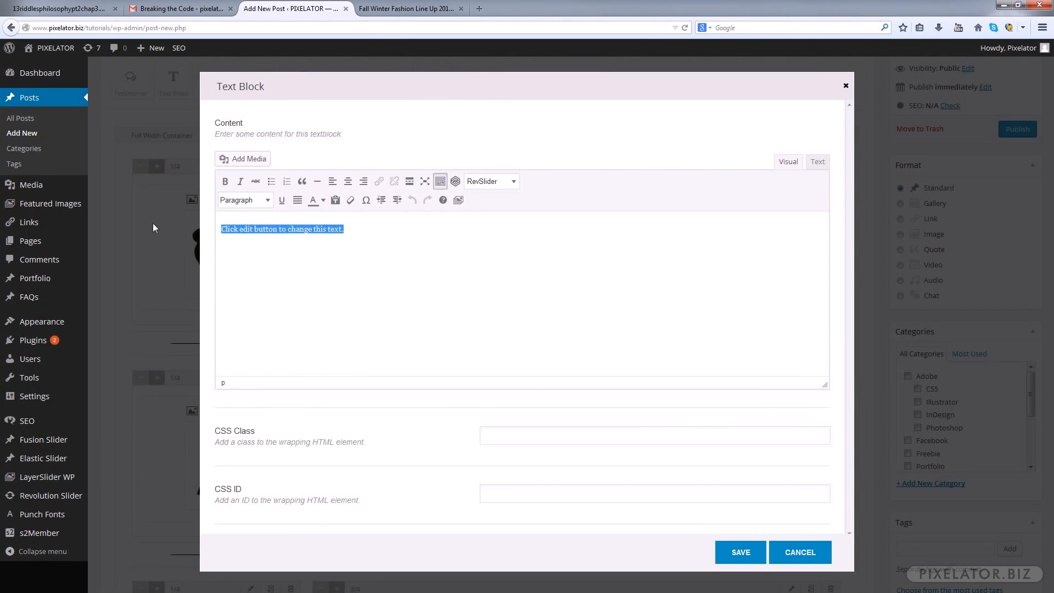
key(ctrl+v)
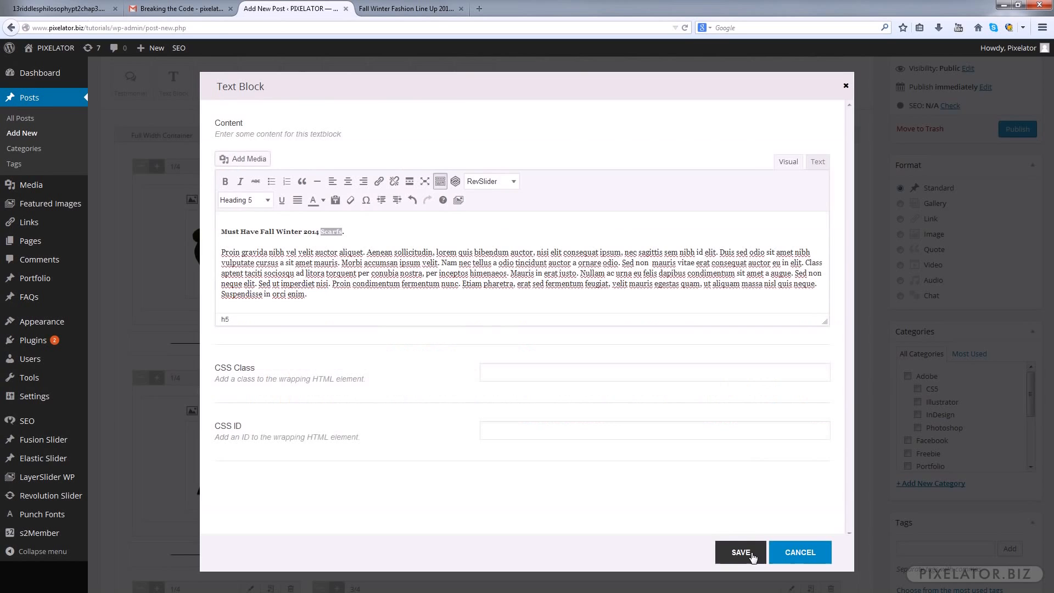
click(746, 554)
Replace the gloves row's placeholder with the copied text, change its heading to "Must Have Fall Winter 2014 Gloves." and save the Text Block
scroll(604, 291, down, 5)
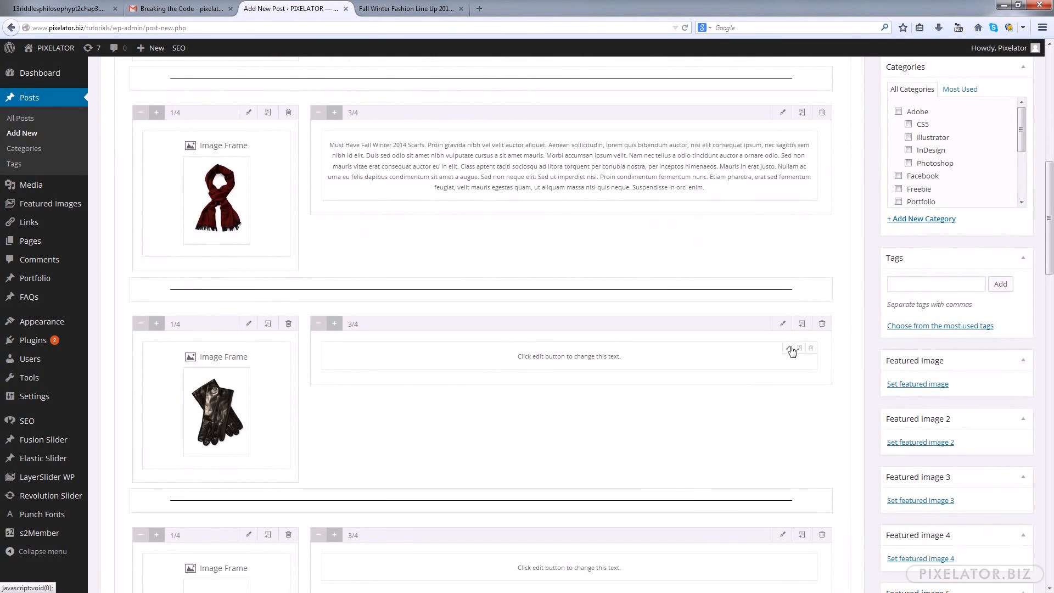
click(741, 350)
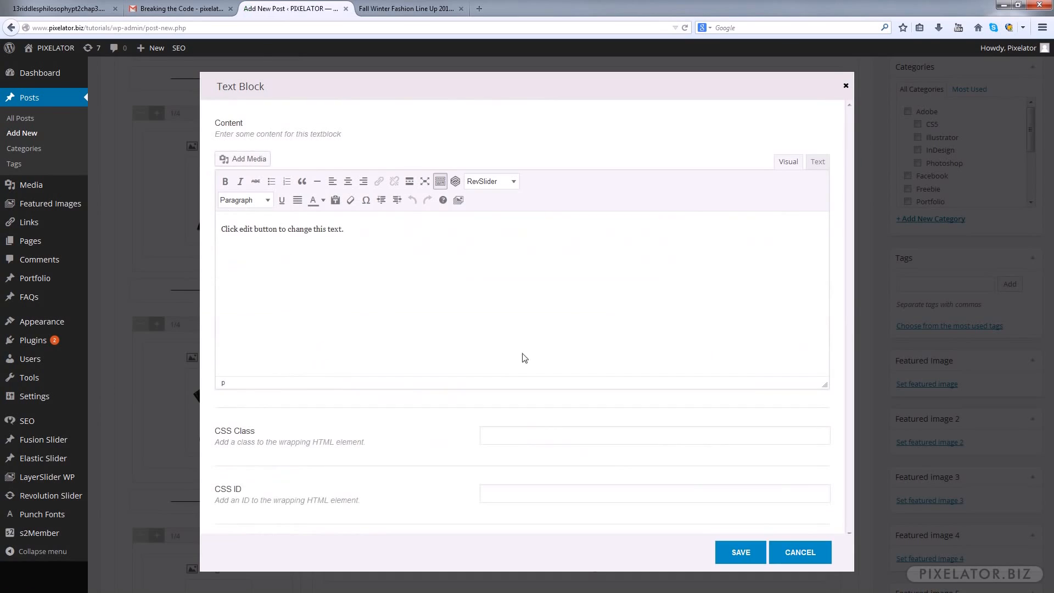
key(ctrl+a)
text(Must Have Fall Winter 2014 Scarfs.  Proin gravida nibh vel velit auctor aliquet. Aenean sollicitudin, lorem quis bibendum auctor, nisi elit consequat ipsum, nec sagittis sem nibh id elit. Duis sed odio sit amet nibh vulputate cursus a sit amet mauris. Morbi accumsan ipsum velit. Nam nec tellus a odio tincidunt auctor a ornare odio. Sed non  mauris vitae erat consequat auctor eu in elit. Class aptent taciti sociosqu ad litora torquent per conubia nostra, per inceptos himenaeos. Mauris in erat justo. Nullam ac urna eu felis dapibus condimentum sit amet a augue. Sed non neque elit. Sed ut imperdiet nisi. Proin condimentum fermentum nunc. Etiam pharetra, erat sed fermentum feugiat, velit mauris egestas quam, ut aliquam massa nisl quis neque. Suspendisse in orci enim.)
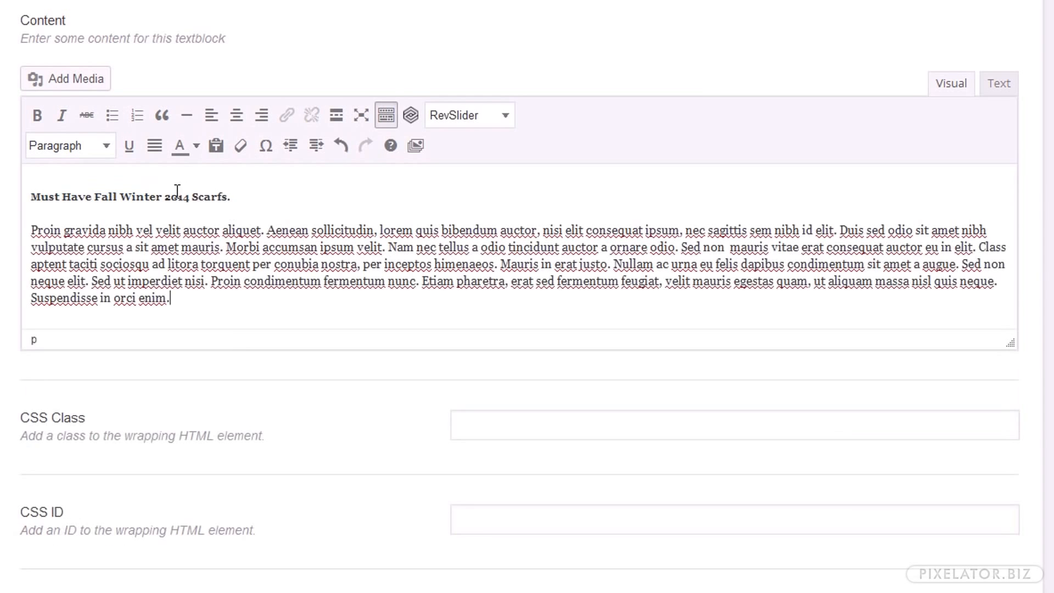
double_click(218, 196)
text(Gloves)
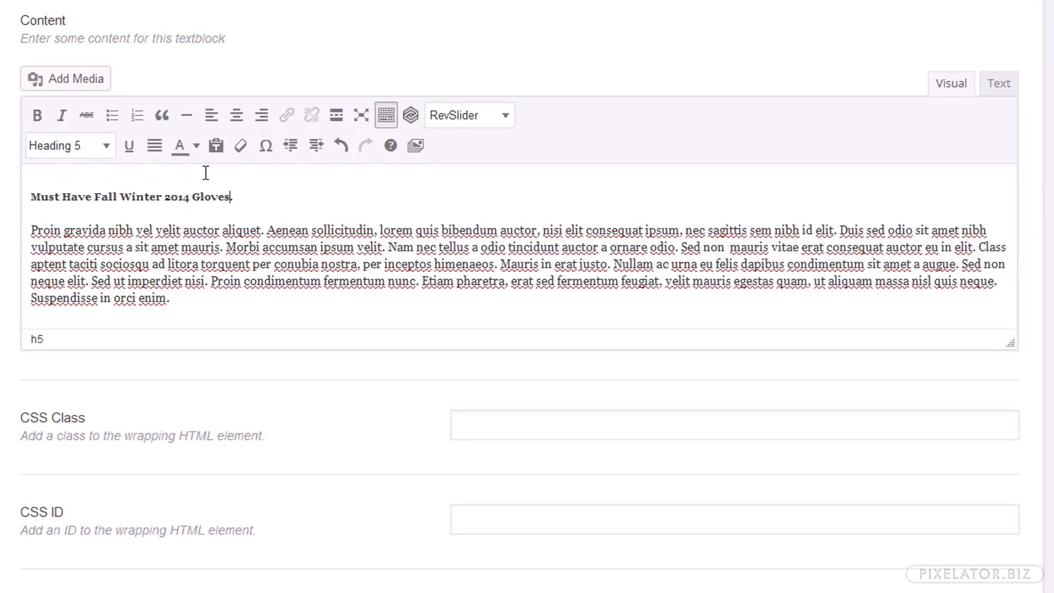
click(742, 551)
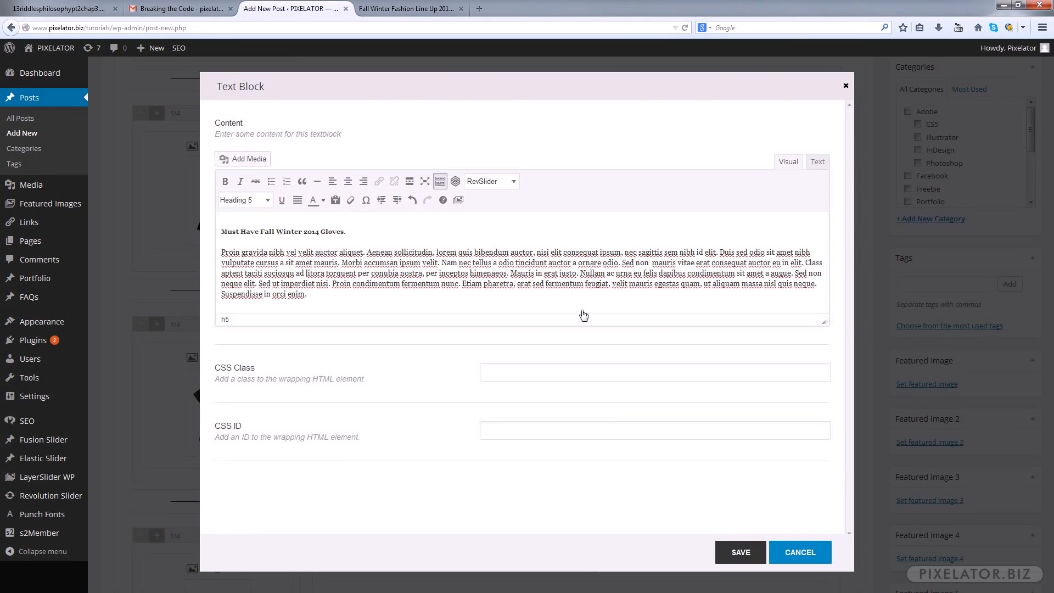
Replace the boots row's placeholder with the copied text, change its heading to "Must Have Fall Winter 2014 Boots." and save the Text Block
scroll(584, 258, down, 5)
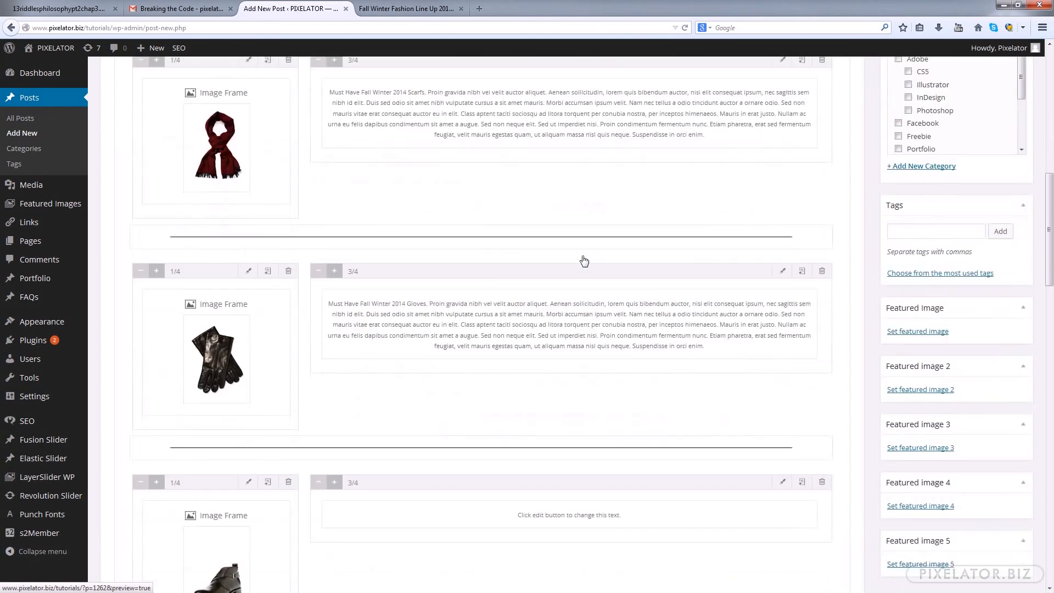
scroll(584, 261, down, 3)
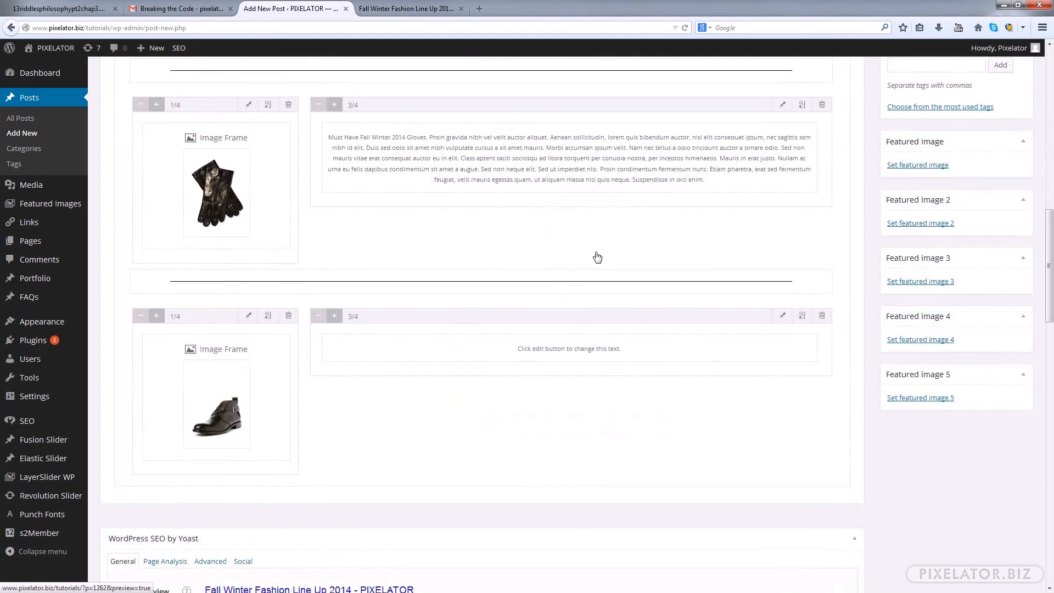
mouse_move(802, 346)
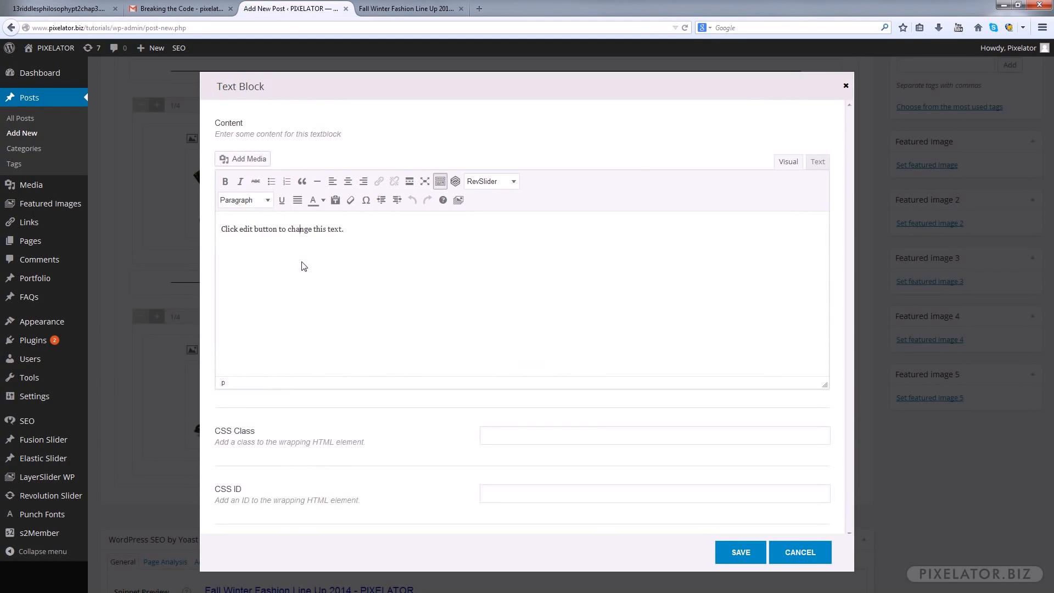
key(ctrl+a)
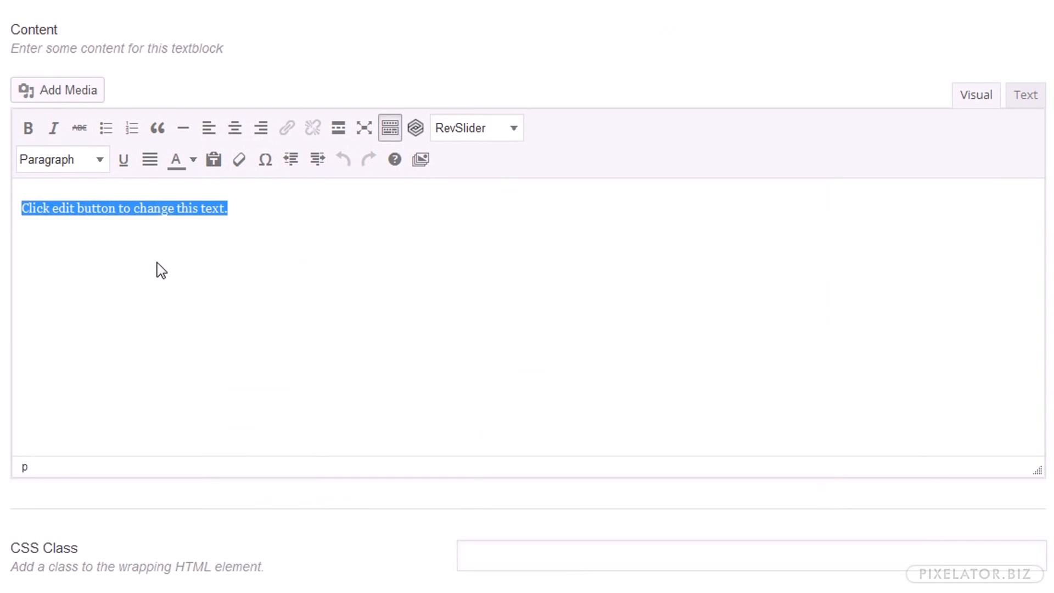
text(Must Have Fall Winter 2014 Scarfs. Proin gravida nibh vel velit auctor aliquet. Aenean sollicitudin, lorem quis bibendum auctor, nisi elit consequat ipsum, nec sagittis sem nibh id elit. Duis sed odio sit amet nibh vulputate cursus a sit amet mauris. Morbi accumsan ipsum velit. Nam nec tellus a odio tincidunt auctor a ornare odio. Sed non  mauris vitae erat consequat auctor eu in elit. Class aptent taciti sociosqu ad litora torquent per conubia nostra, per inceptos himenaeos. Mauris in erat justo. Nullam ac urna eu felis dapibus condimentum sit amet a augue. Sed non neque elit. Sed ut imperdiet nisi. Proin condimentum fermentum nunc. Etiam pharetra, erat sed fermentum feugiat, velit mauris egestas quam, ut aliquam massa nisl quis neque. Suspendisse in orci enim.)
double_click(201, 211)
text(Bo)
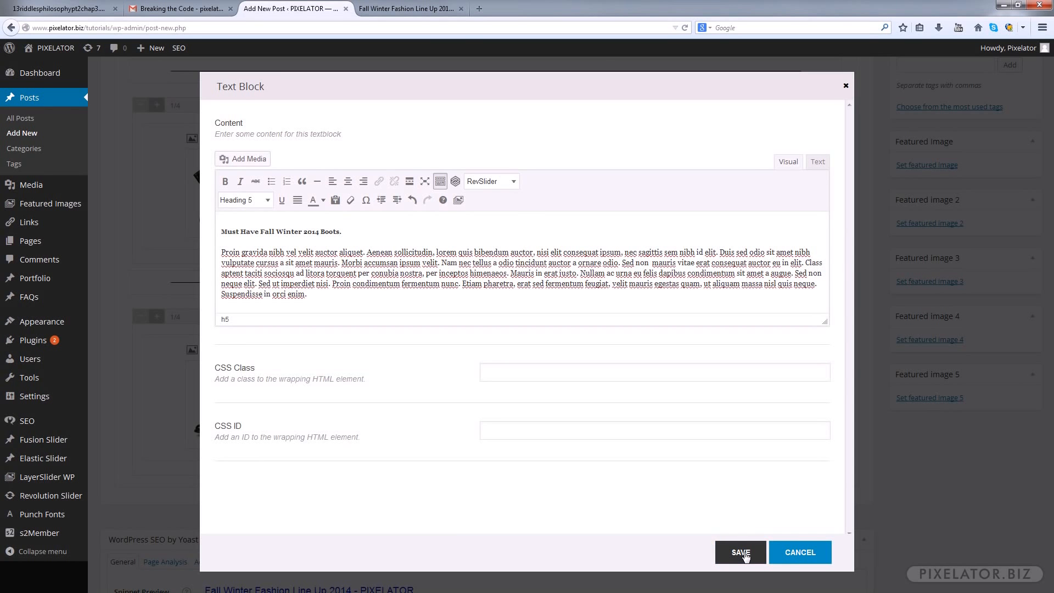
click(742, 552)
Preview the post and review the hats, scarfs, gloves and boots rows along with the separators between them
scroll(695, 429, up, 2)
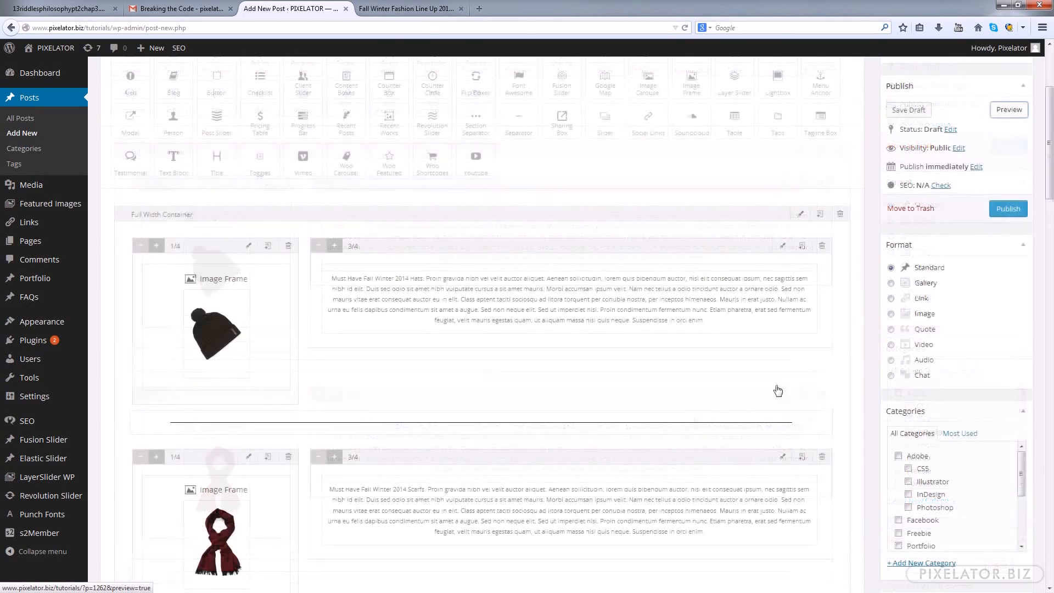
click(1010, 109)
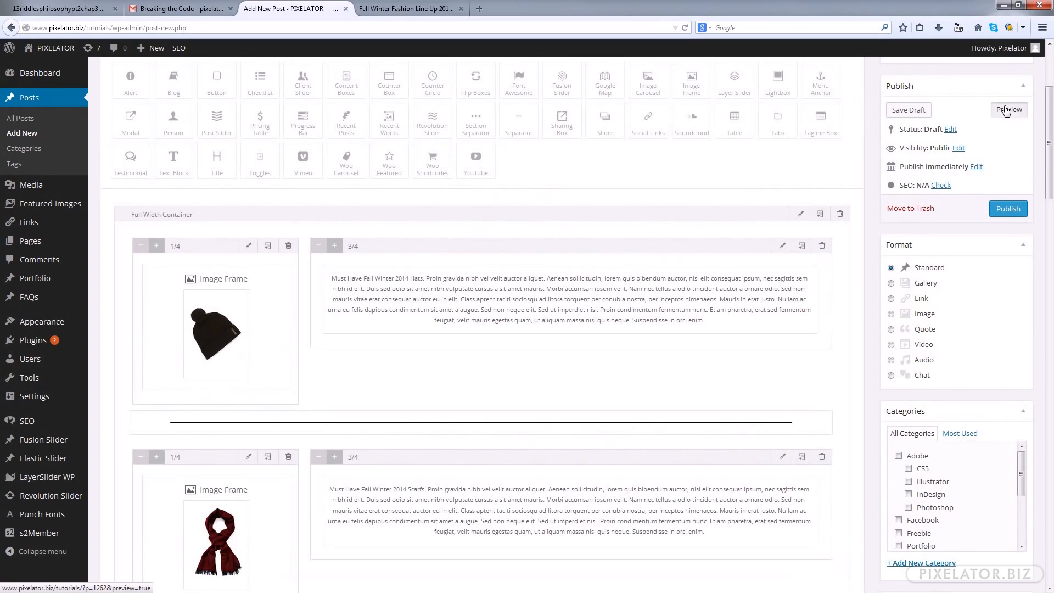
click(422, 11)
scroll(880, 238, down, 5)
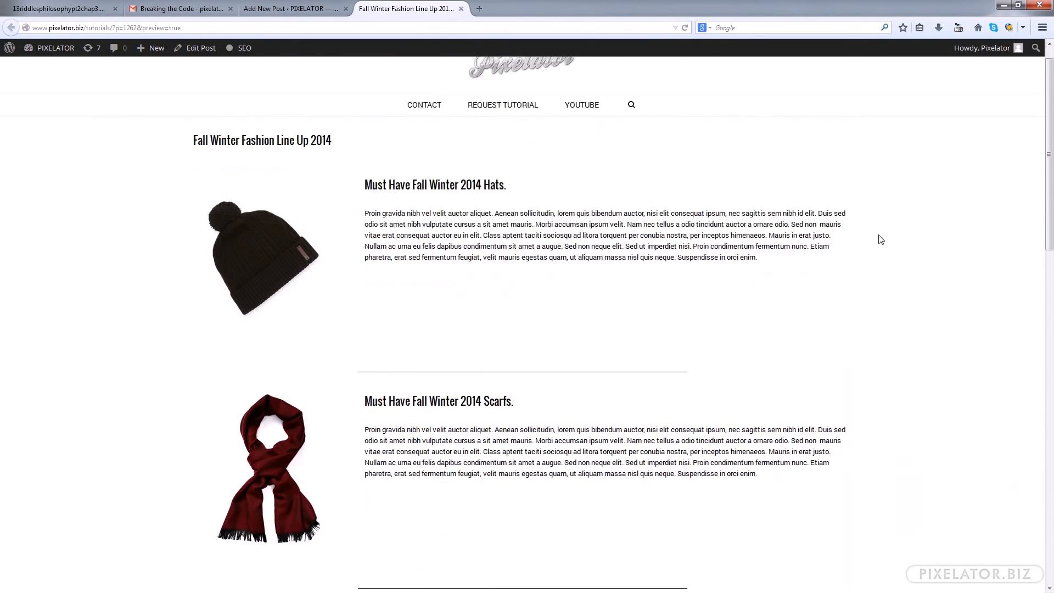
scroll(880, 237, down, 4)
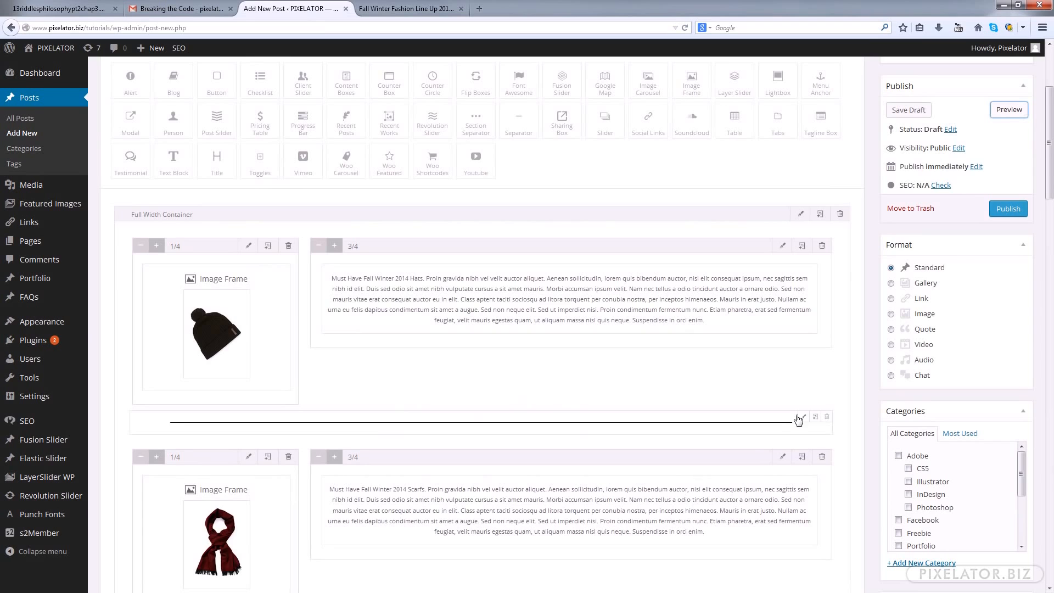
Clear the Separator Width of the separator below the beanie row so it spans the full width, and save it
click(805, 418)
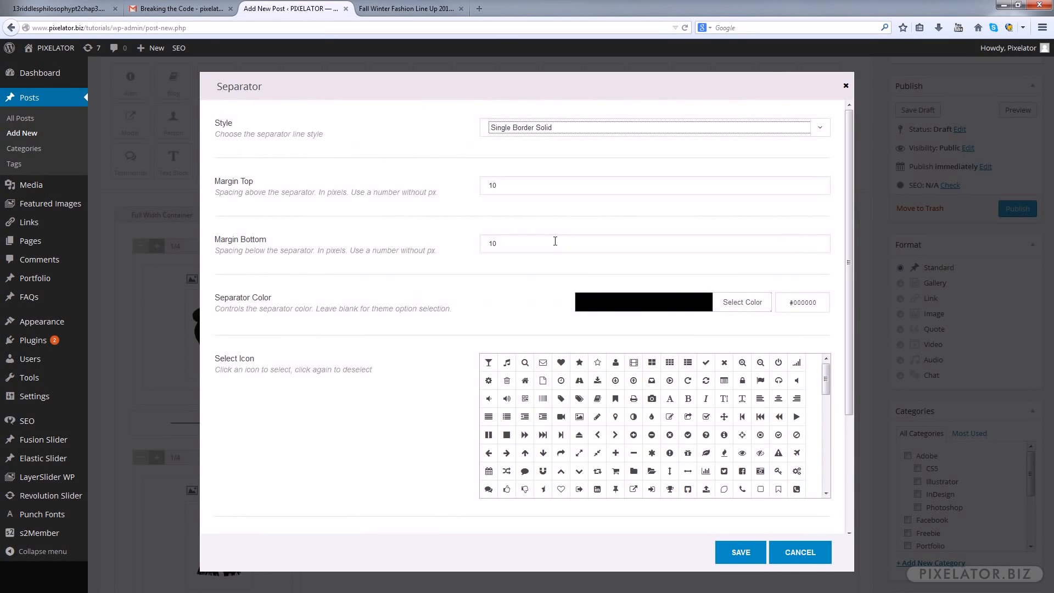
scroll(582, 291, down, 2)
scroll(581, 291, down, 2)
drag(513, 394, 388, 382)
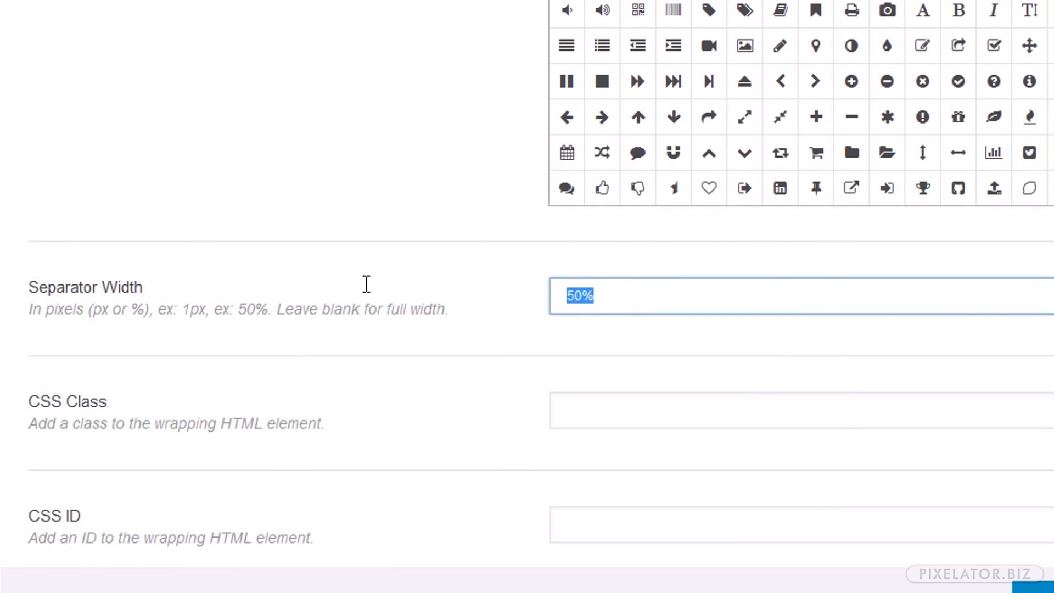
key(BackSpace)
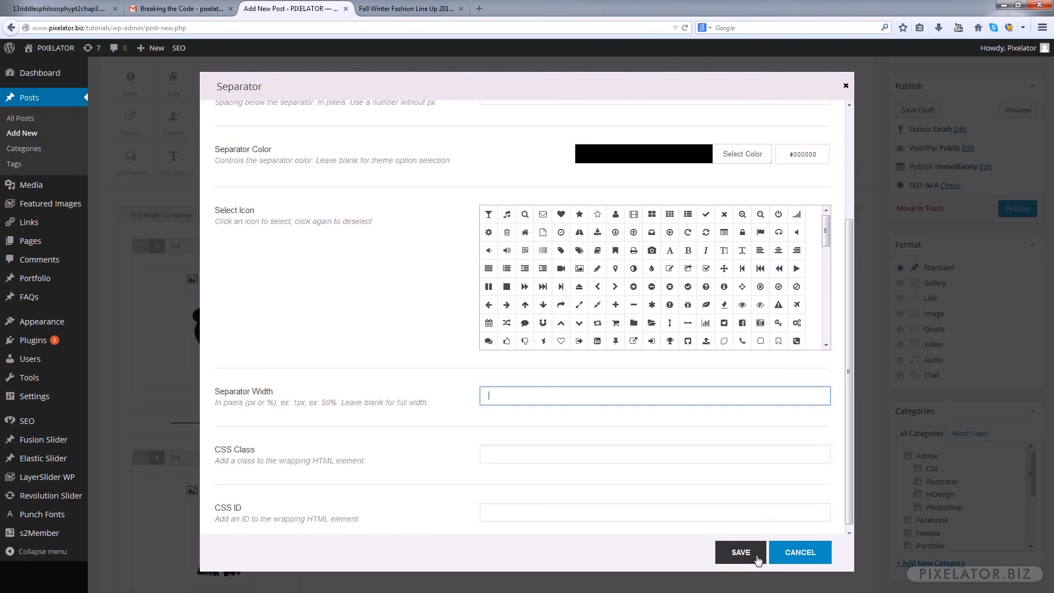
click(757, 555)
Preview the post to check the full-width separator below the beanie row, and return to the post editor
scroll(765, 491, down, 5)
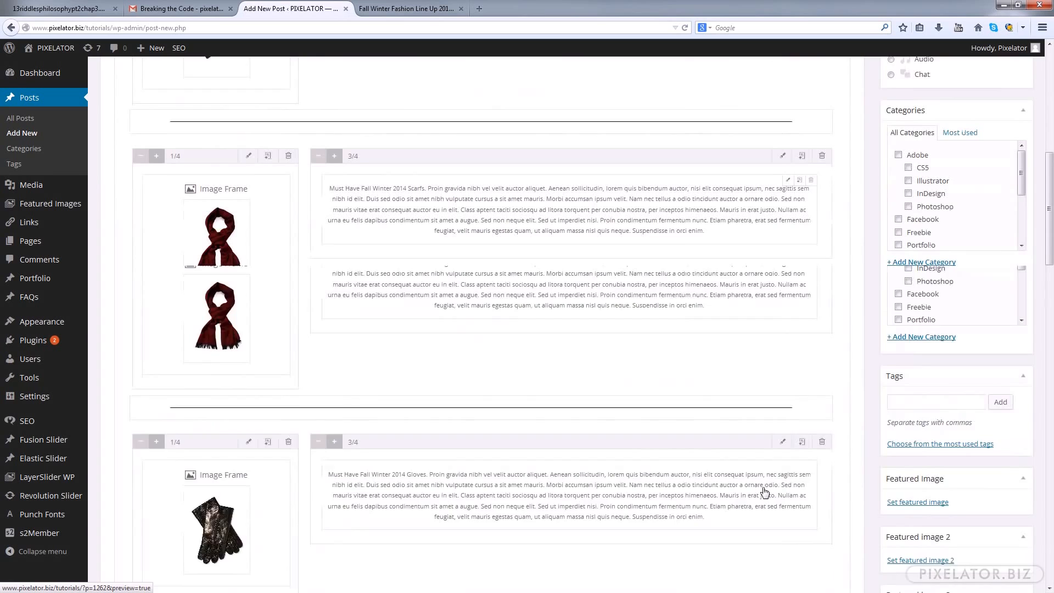
double_click(632, 324)
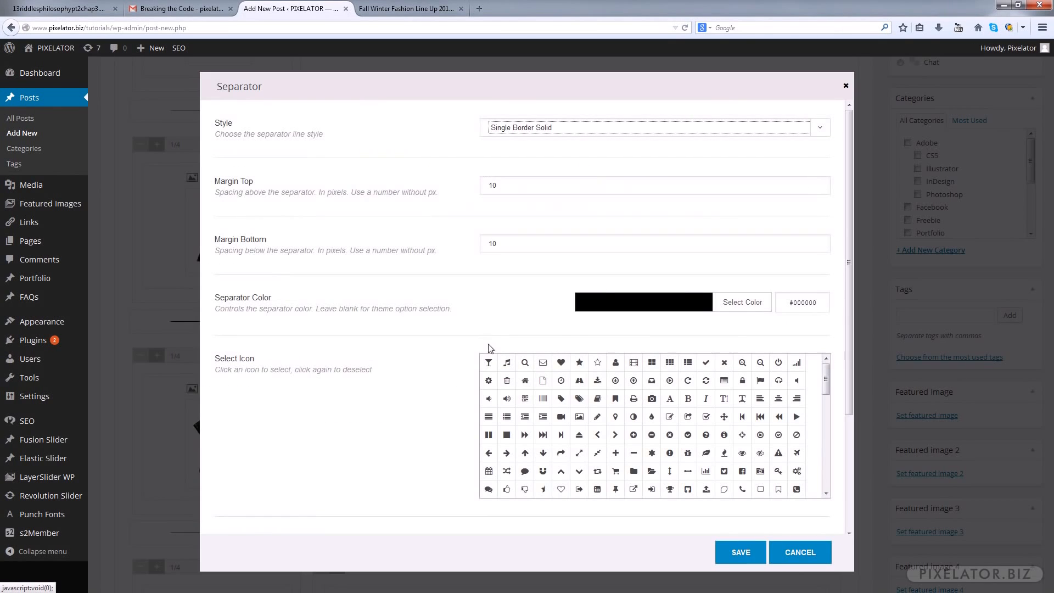
click(795, 558)
scroll(971, 150, up, 5)
click(1009, 283)
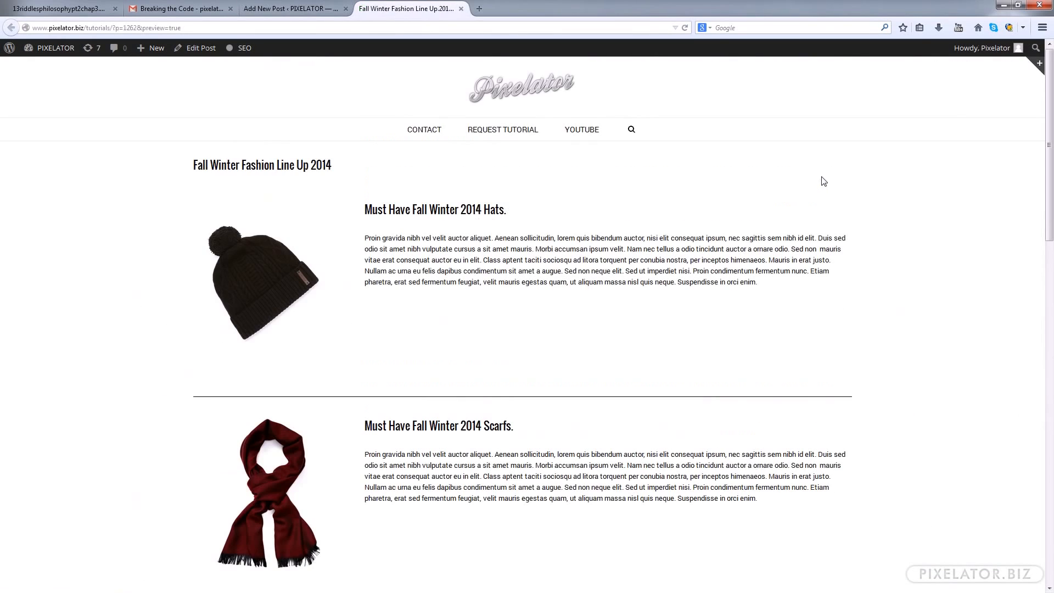
click(331, 11)
Clear the Separator Width of the separator between the scarf and gloves rows, and save it
scroll(692, 394, down, 8)
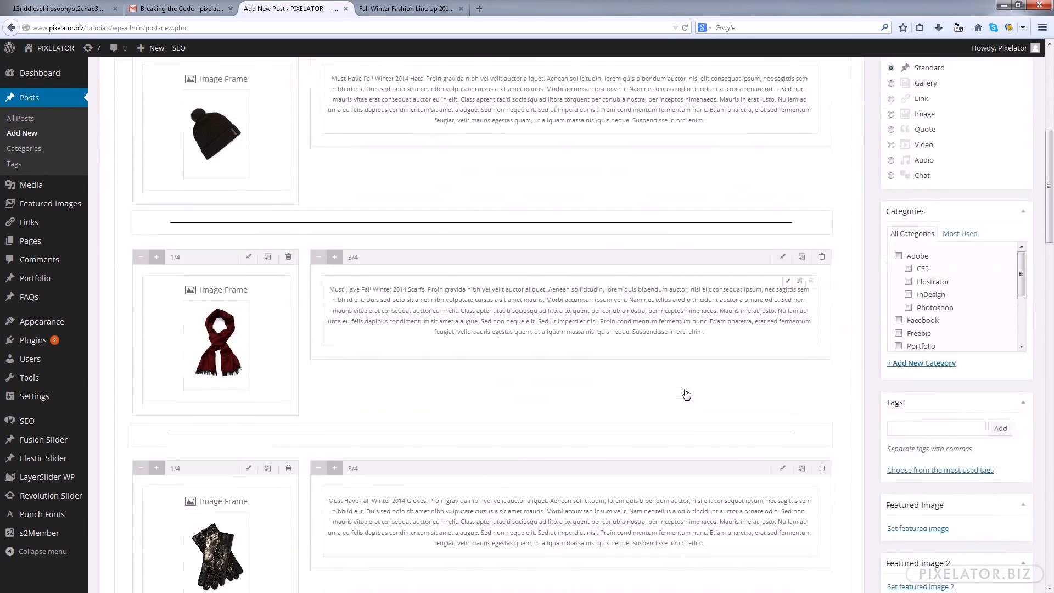
click(805, 393)
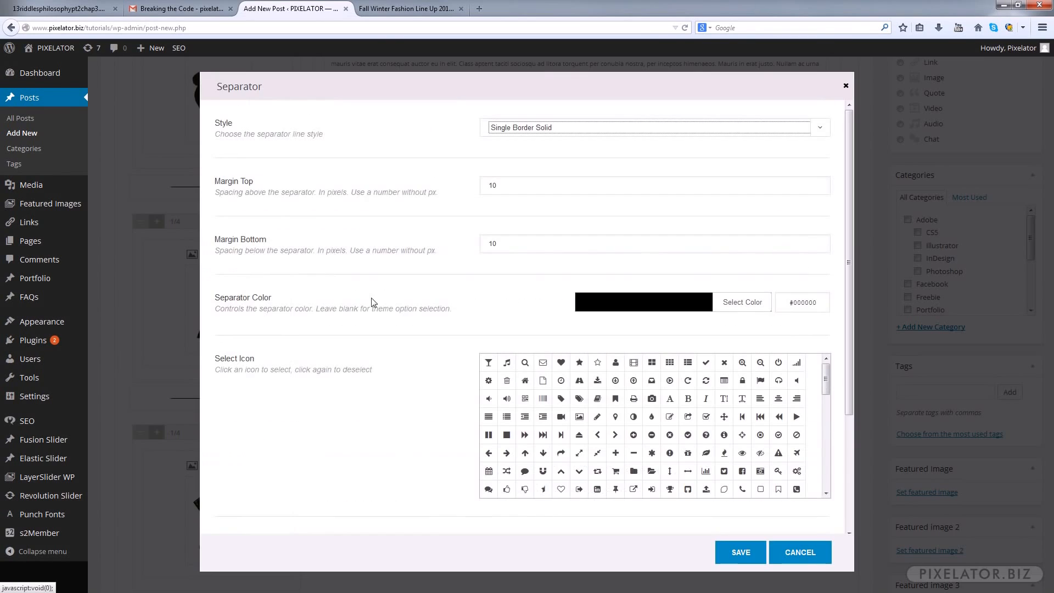
scroll(647, 367, down, 1)
scroll(472, 468, down, 3)
drag(508, 396, 431, 396)
key(BackSpace)
click(738, 551)
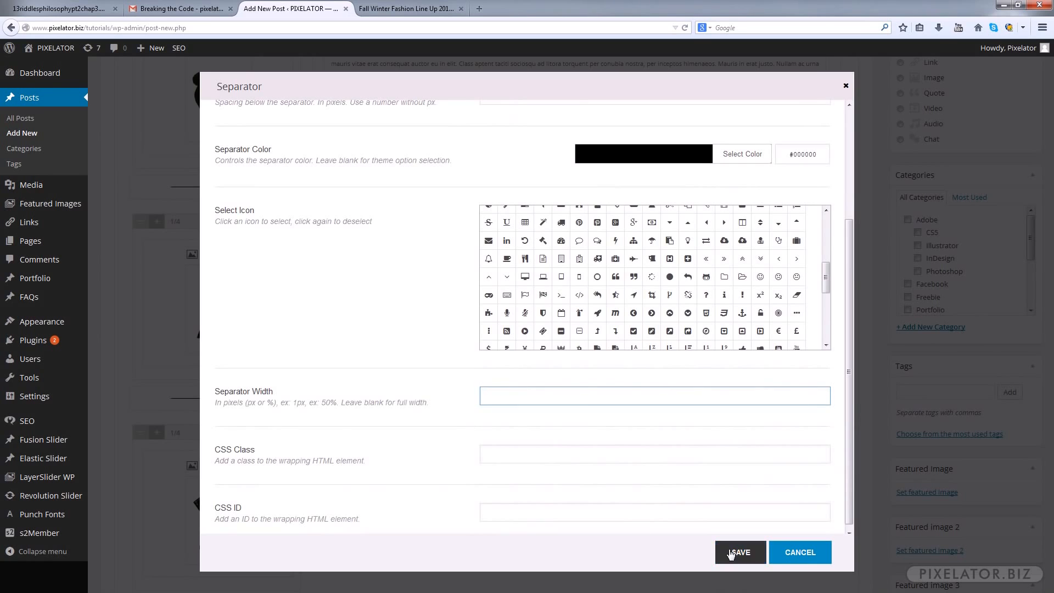
Clear the Separator Width of the separator between the gloves and boots rows, and save it
scroll(579, 346, down, 5)
mouse_move(794, 466)
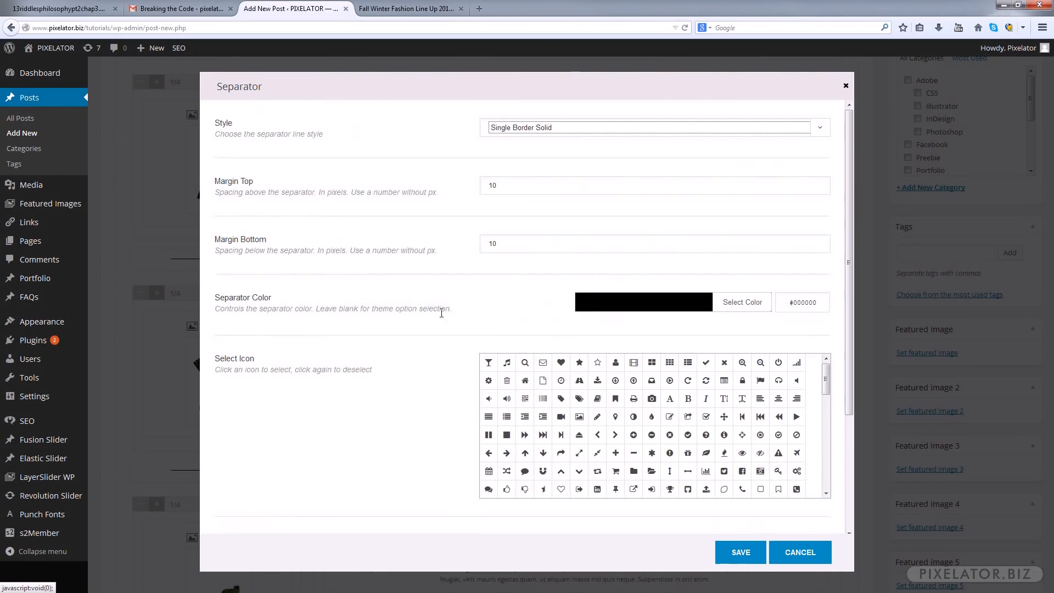
scroll(446, 312, down, 3)
drag(511, 388, 440, 381)
key(BackSpace)
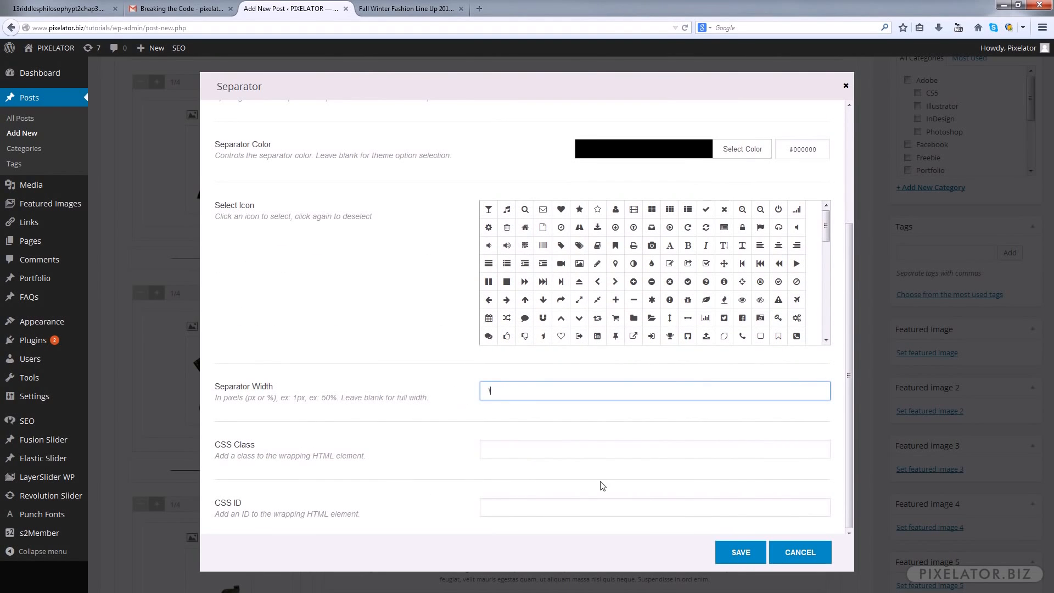
click(741, 551)
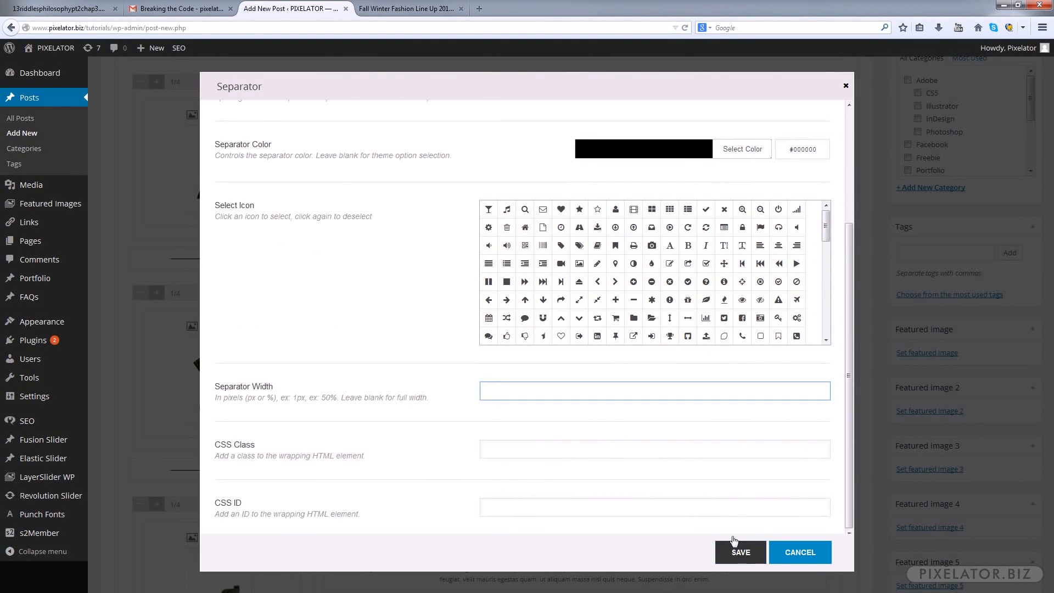
Preview the post and narrow the browser window to a phone-like width to test its responsive layout
scroll(519, 290, down, 5)
scroll(519, 290, down, 5)
mouse_move(756, 245)
click(642, 251)
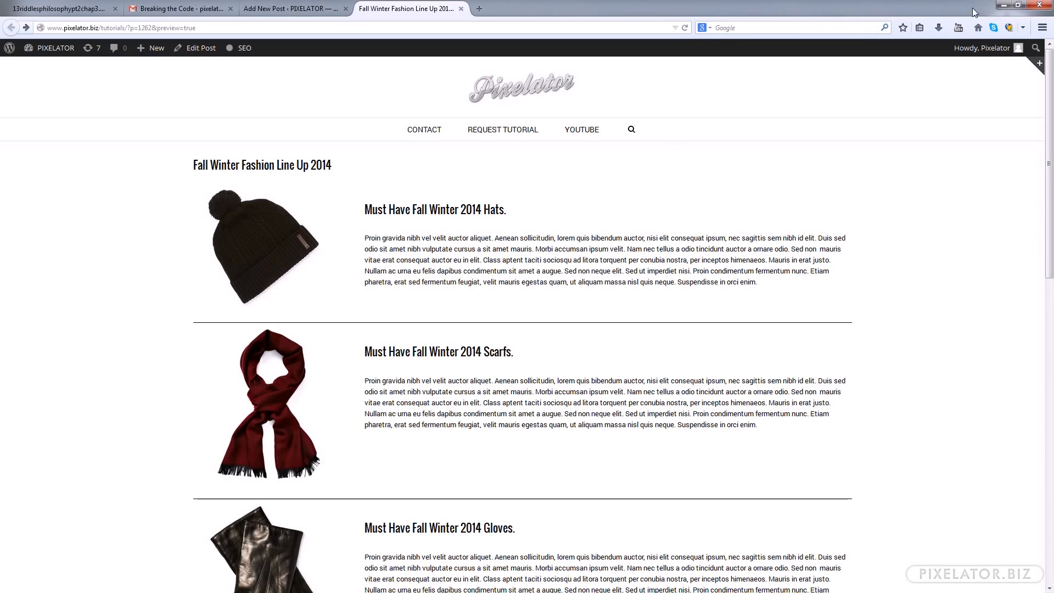
drag(986, 10, 273, 41)
mouse_move(504, 208)
mouse_down()
mouse_move(857, 199)
mouse_move(511, 203)
mouse_up()
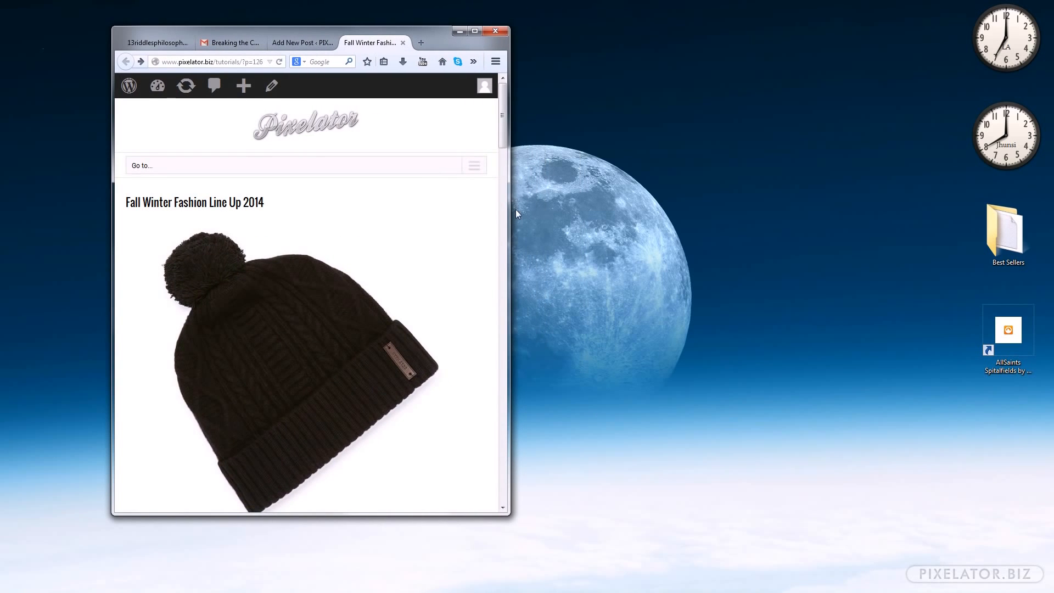
Examine the stacked images, headings and separator spacing in the narrow preview, and restore the browser window to full size
drag(504, 117, 501, 142)
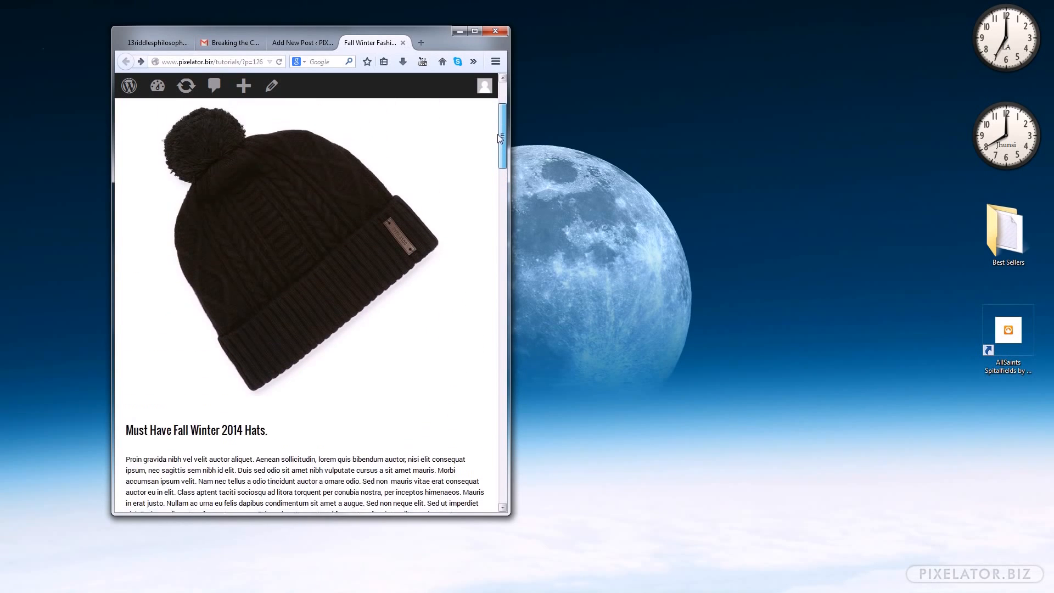
scroll(407, 227, down, 4)
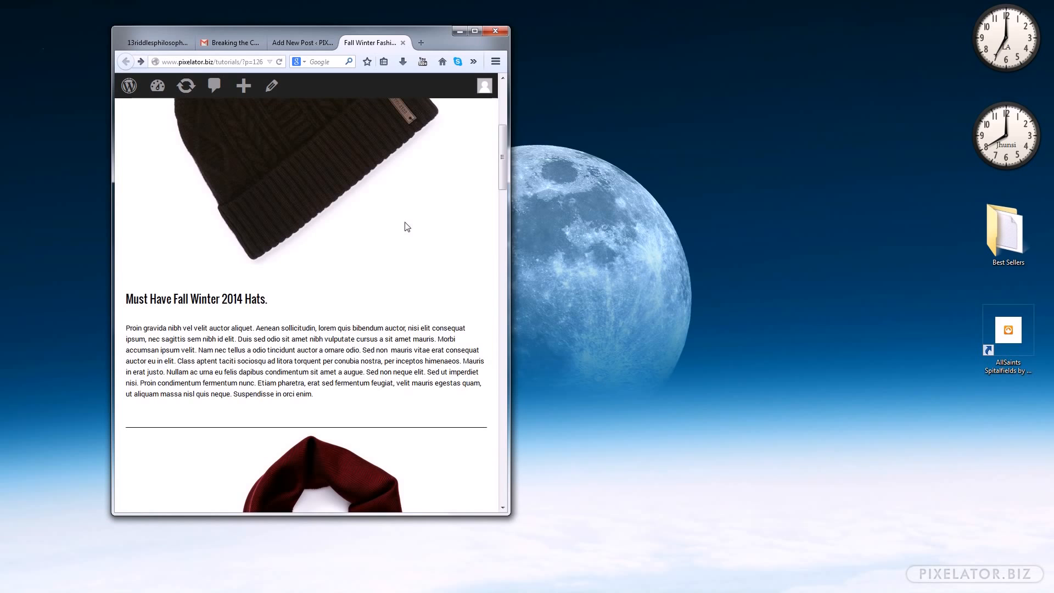
drag(135, 304, 258, 377)
click(330, 316)
scroll(340, 309, down, 6)
scroll(311, 277, down, 10)
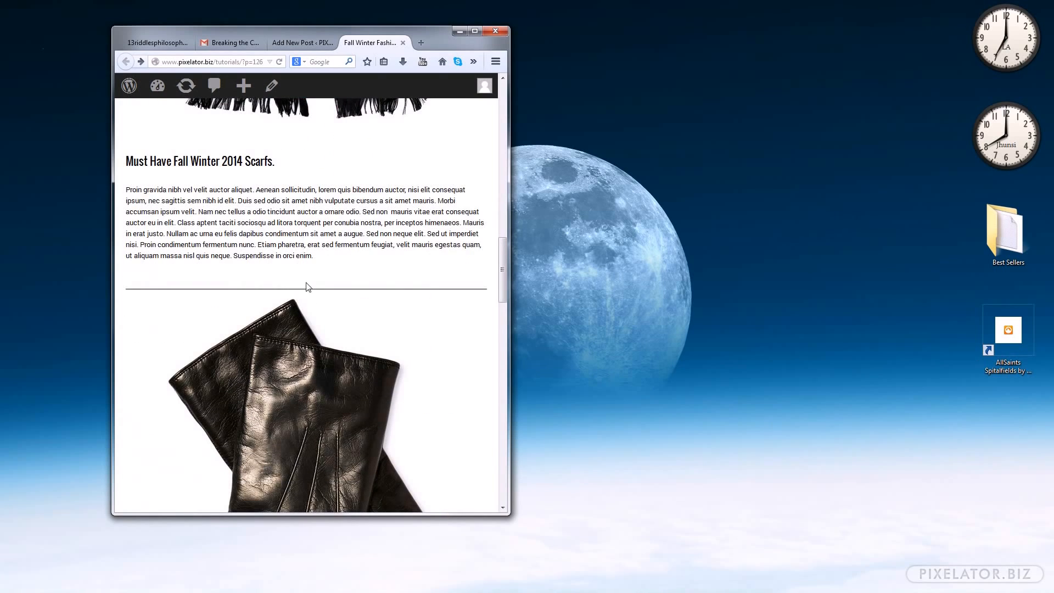
scroll(330, 348, down, 12)
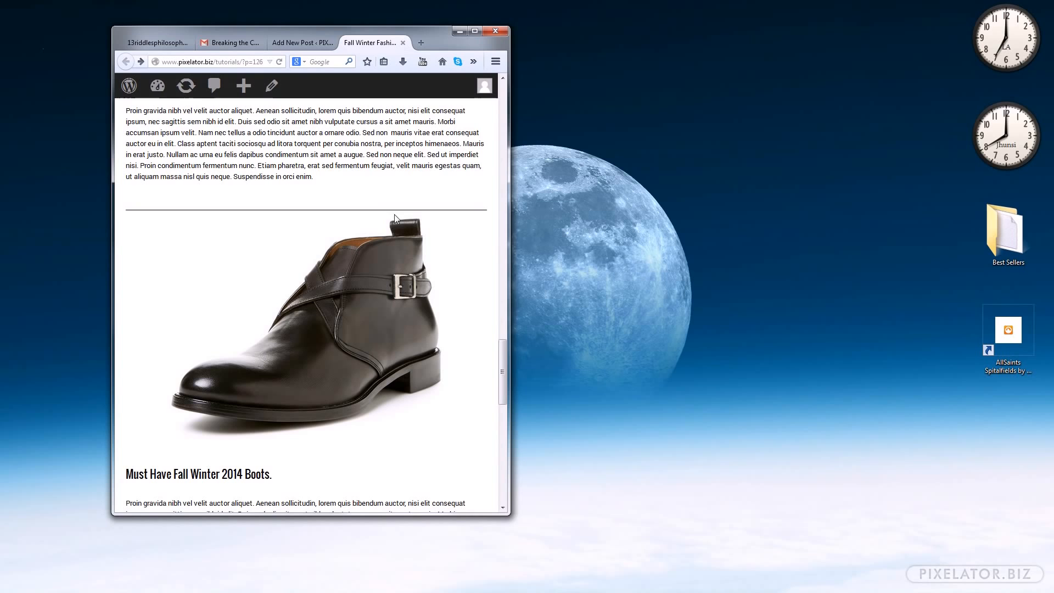
scroll(415, 224, up, 20)
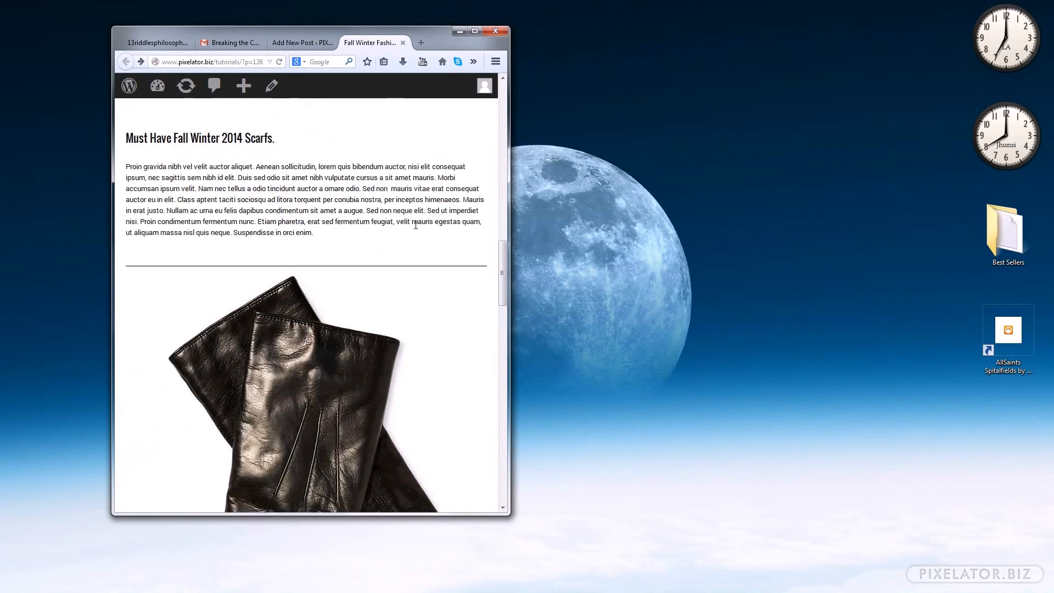
scroll(409, 239, down, 5)
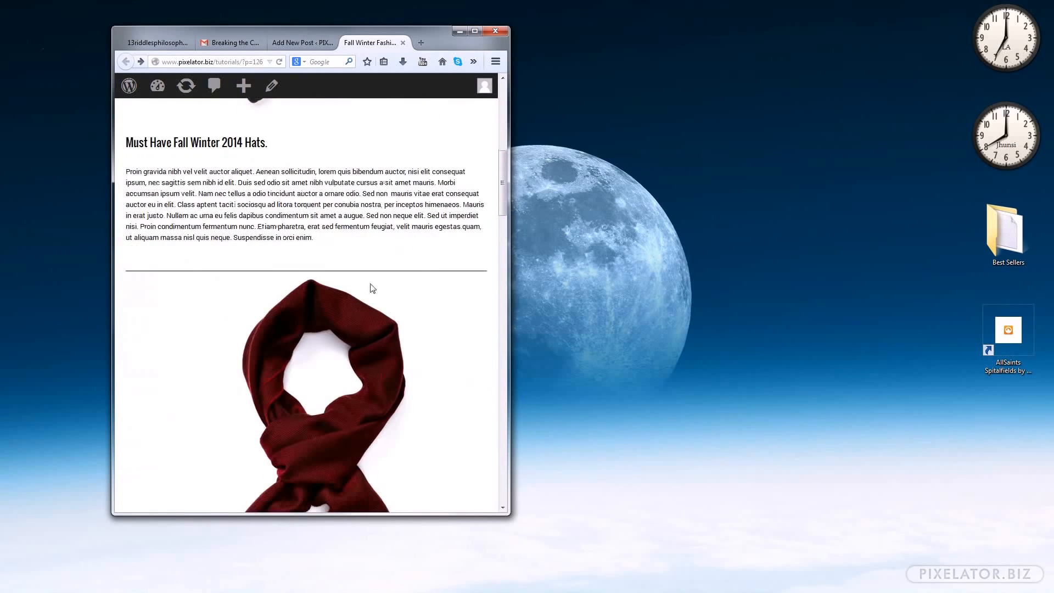
click(479, 31)
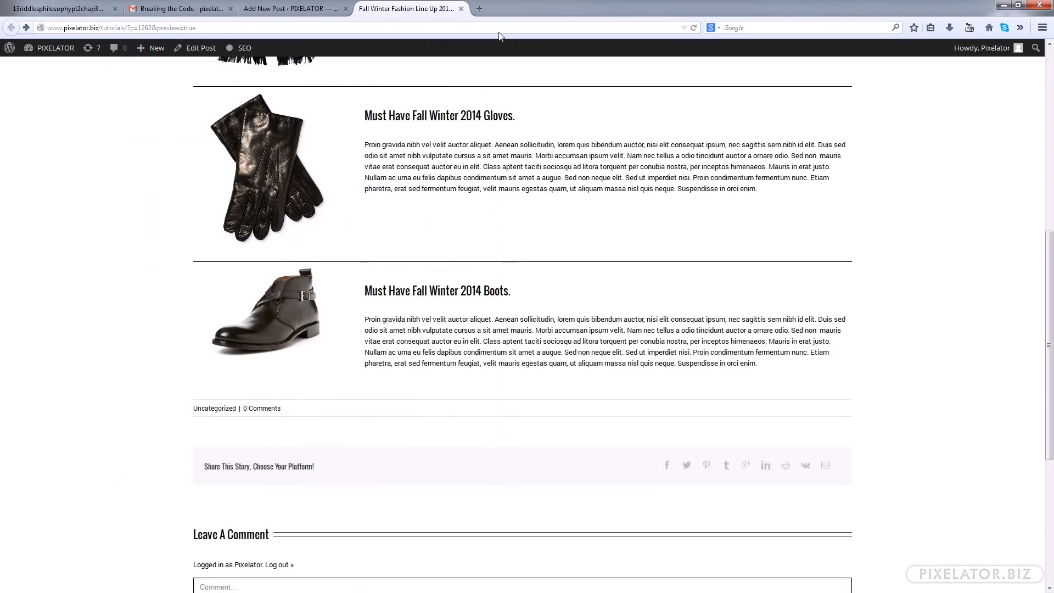
Return to the post editor and set the Margin Bottom of the separator below the beanie row to 35
click(310, 10)
scroll(571, 354, down, 5)
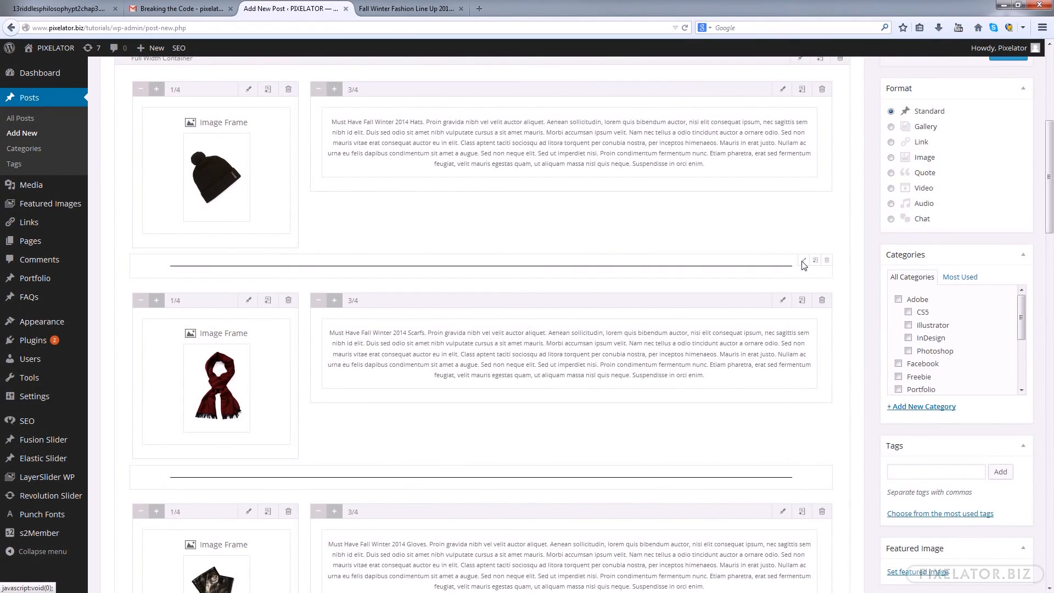
click(803, 261)
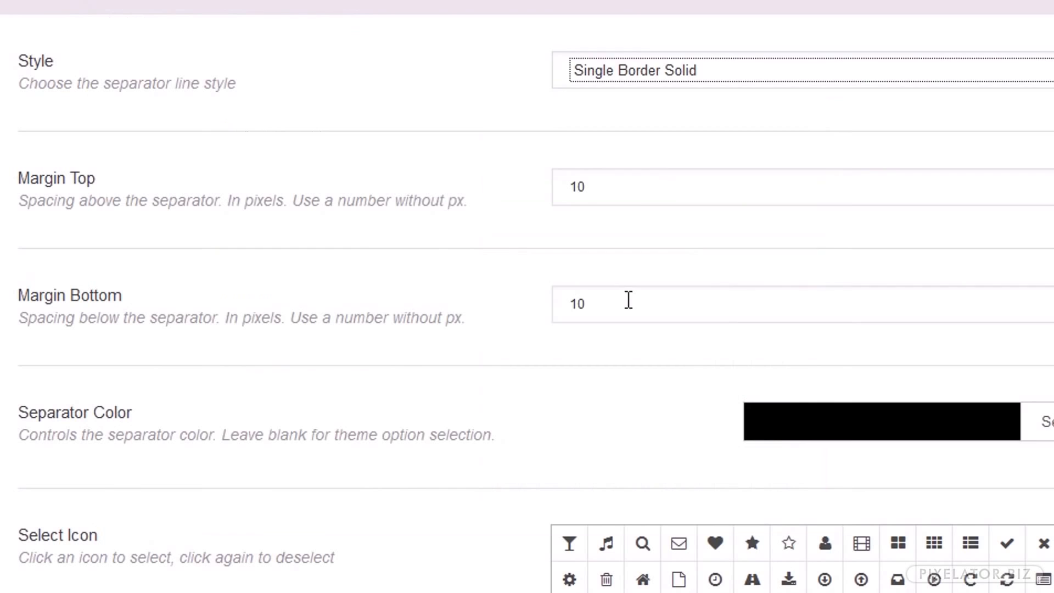
drag(518, 241, 460, 242)
text(35)
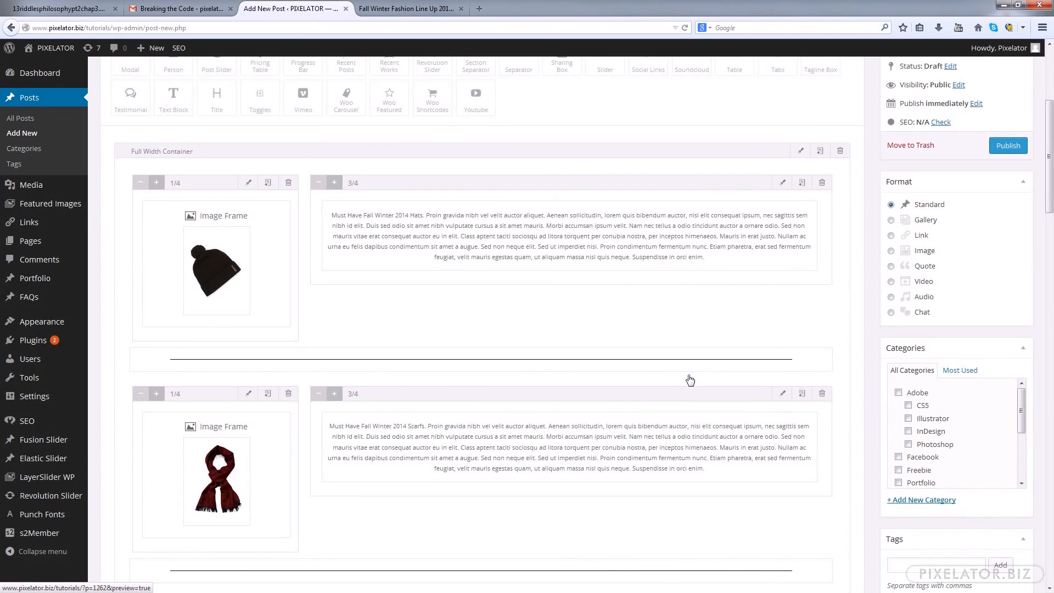
Set the Margin Bottom of the separator between the scarf and gloves rows to 35, and save it
scroll(702, 383, down, 3)
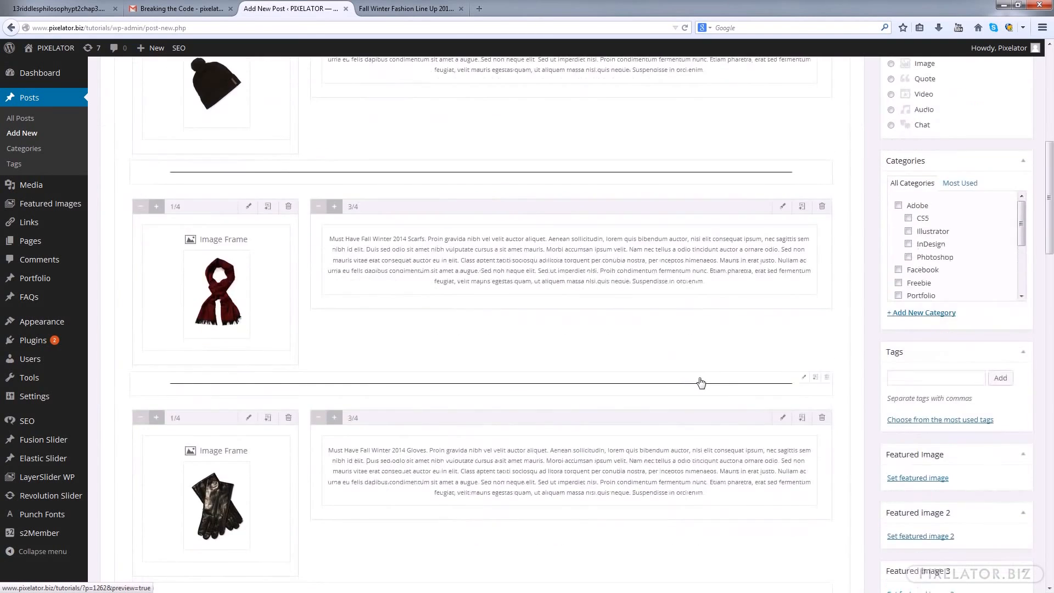
click(802, 378)
drag(506, 244, 476, 243)
text(35)
click(741, 552)
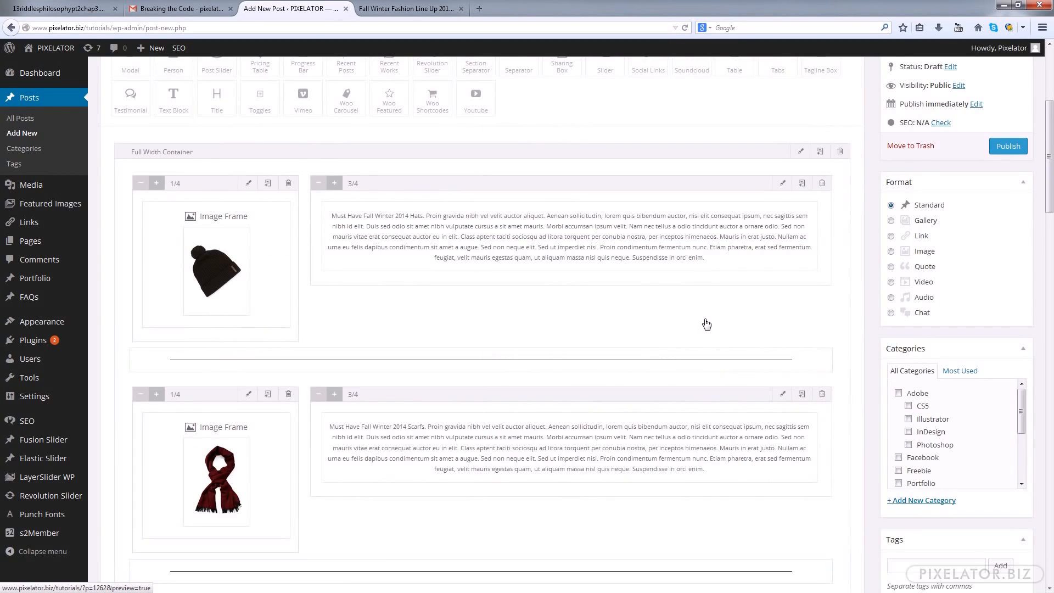
Change the Margin Bottom of the separator between the gloves and boots rows to match the other separators, and save it
scroll(708, 324, down, 4)
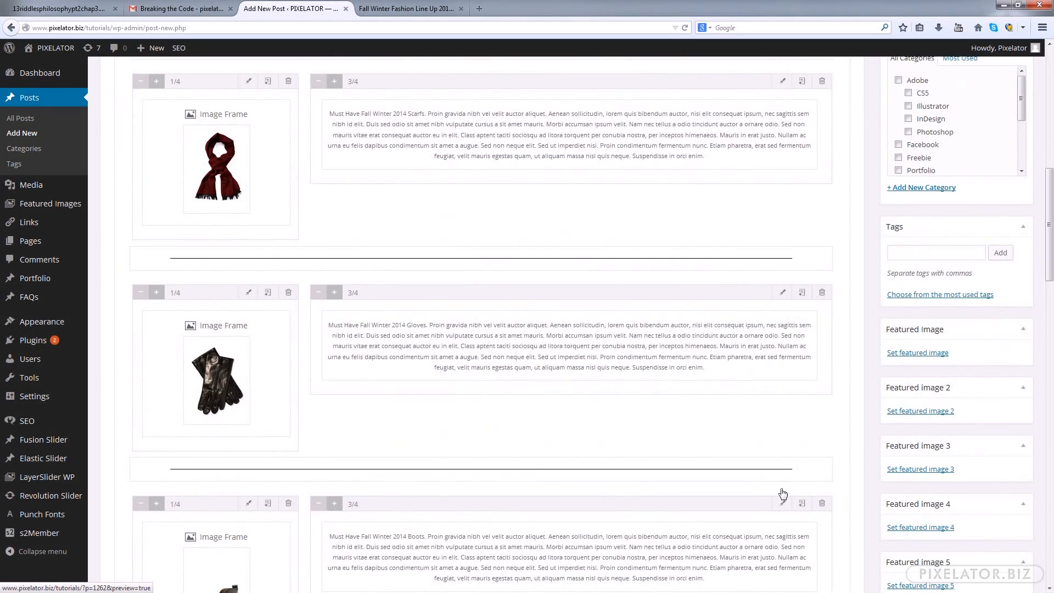
mouse_move(804, 468)
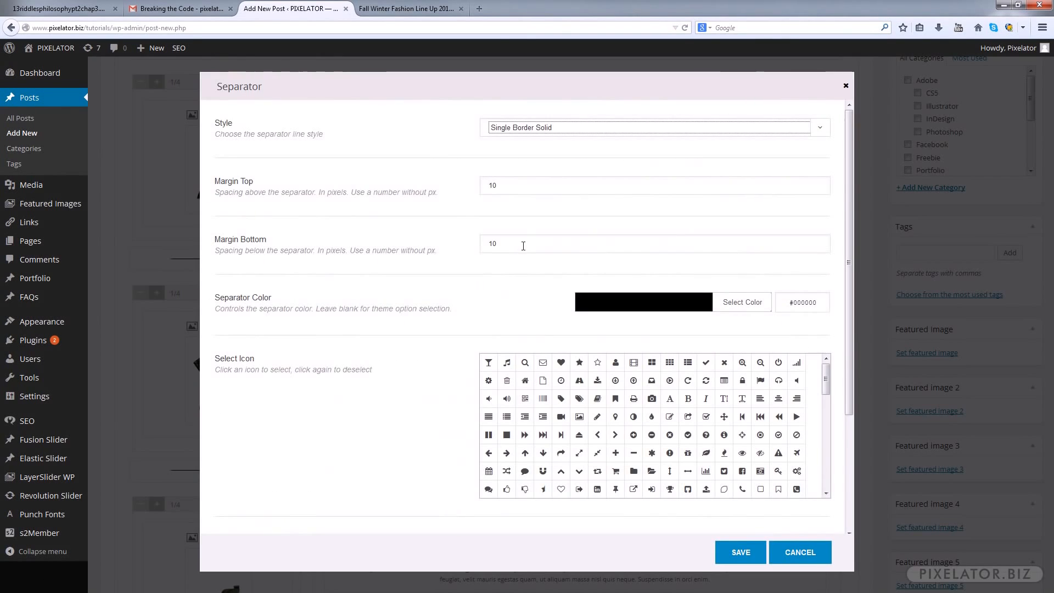
drag(522, 243, 448, 244)
click(742, 552)
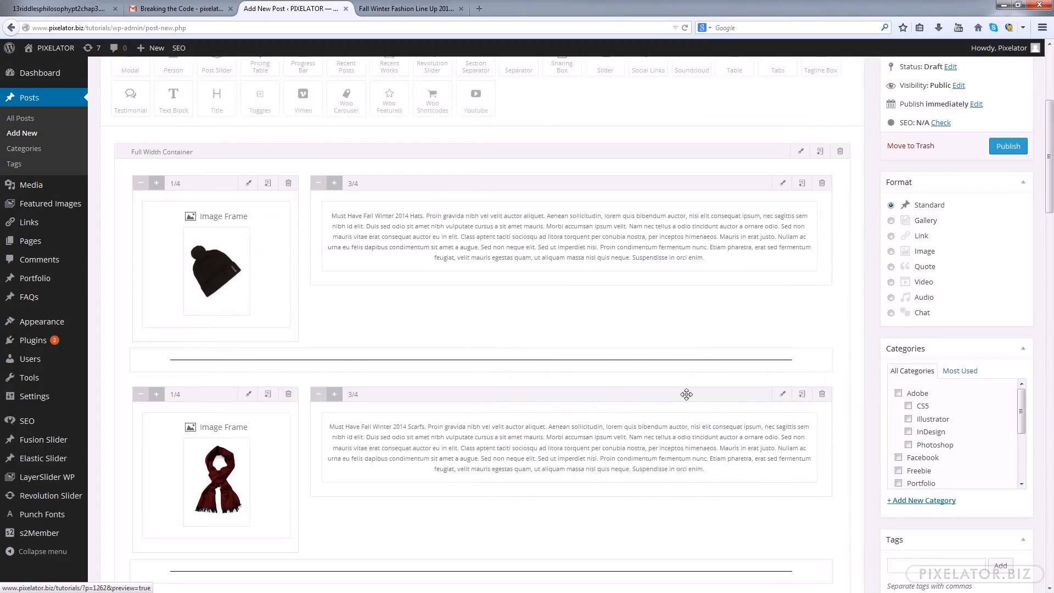
Preview the post with the new separator spacing at full size and in a narrow browser window, down to the comment section
scroll(717, 384, down, 8)
key(ctrl+Tab)
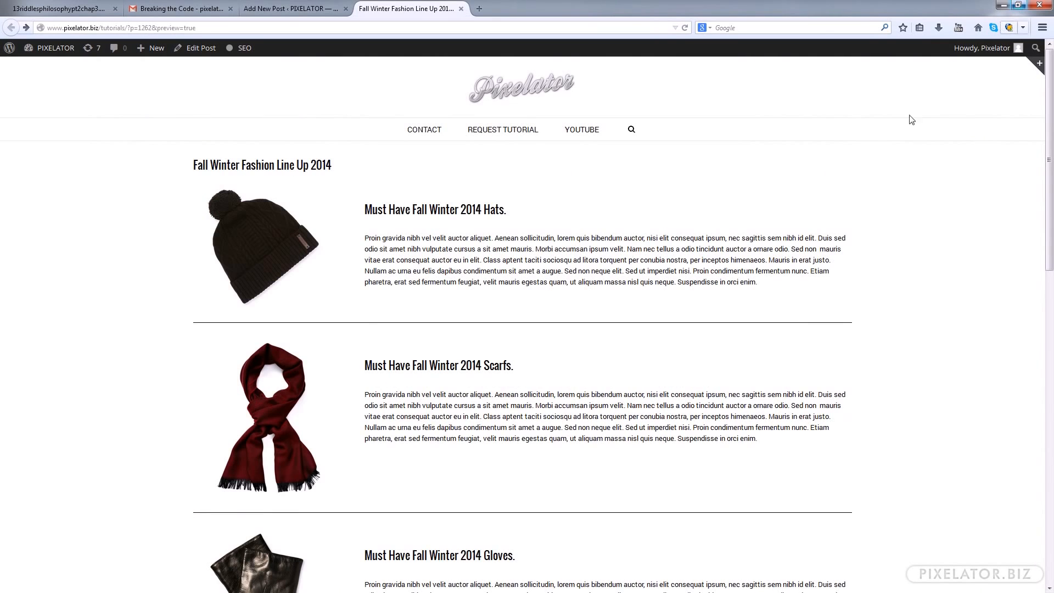
scroll(908, 158, down, 10)
scroll(909, 157, up, 10)
click(1019, 6)
drag(502, 137, 492, 432)
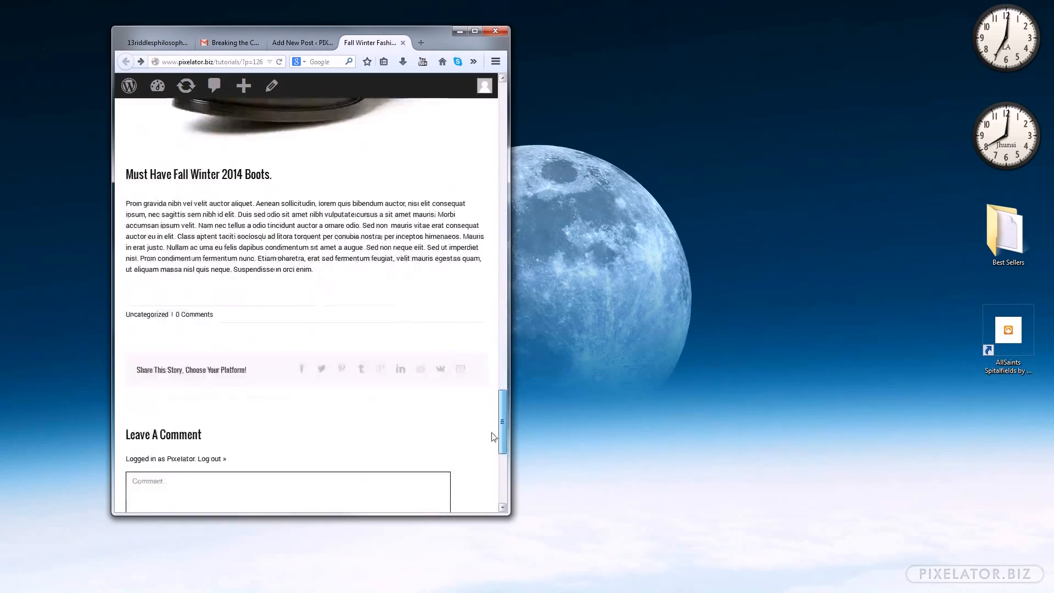